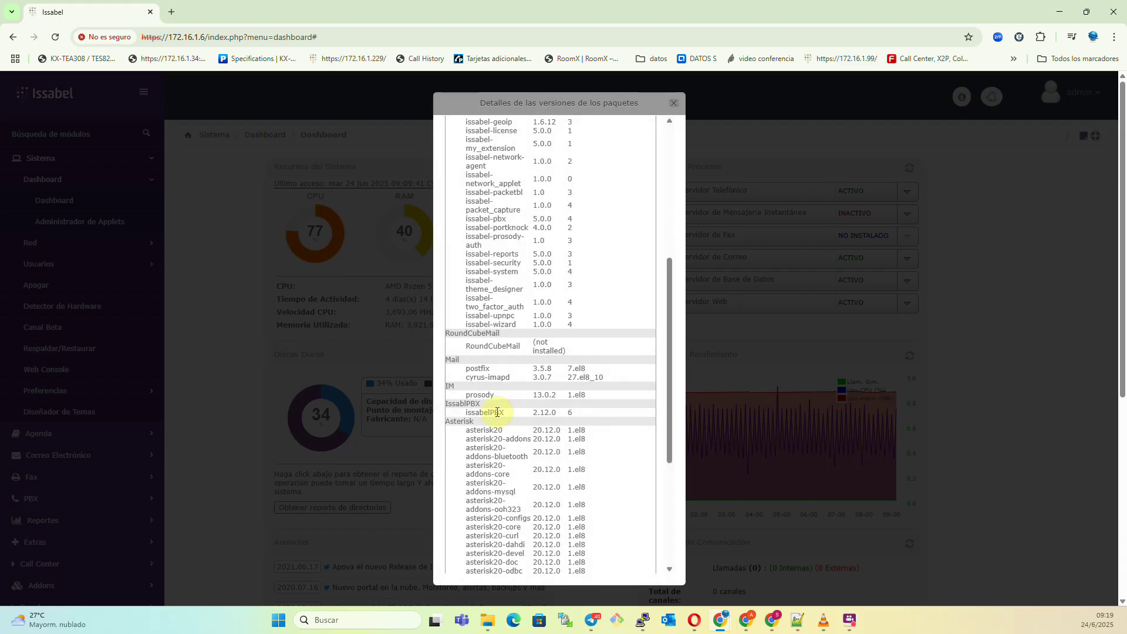
Highlight the asterisk20 package version row, then bring up the server's SSH terminal.
{"action": "left_click_drag", "start_coordinate": [460, 430], "coordinate": [593, 437]}
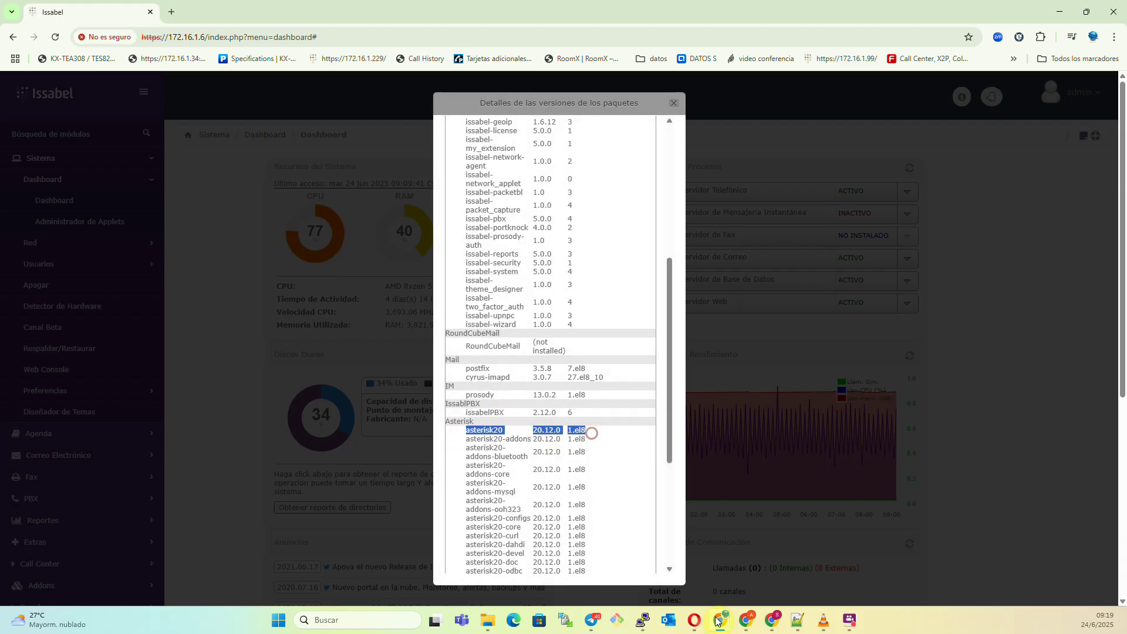
{"action": "left_click", "coordinate": [644, 624]}
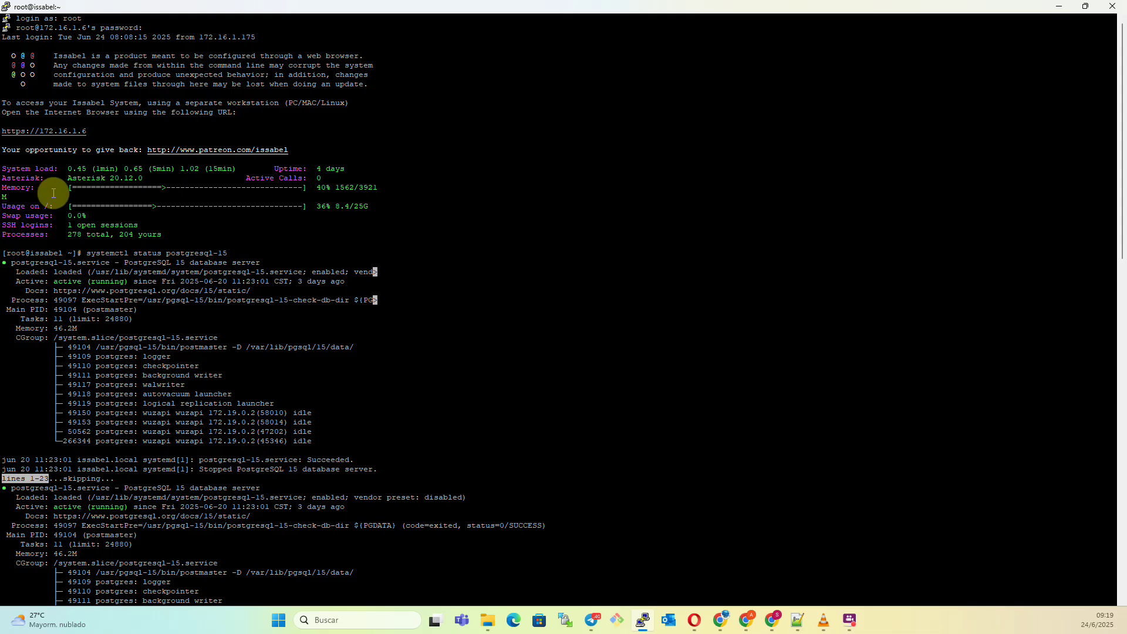
Run docker ps to list containers wuzapi-server (port 8080) and n8n (port 5678).
{"action": "left_click_drag", "start_coordinate": [62, 187], "coordinate": [179, 189]}
{"action": "scroll", "coordinate": [462, 280], "scroll_direction": "down", "scroll_amount": 20}
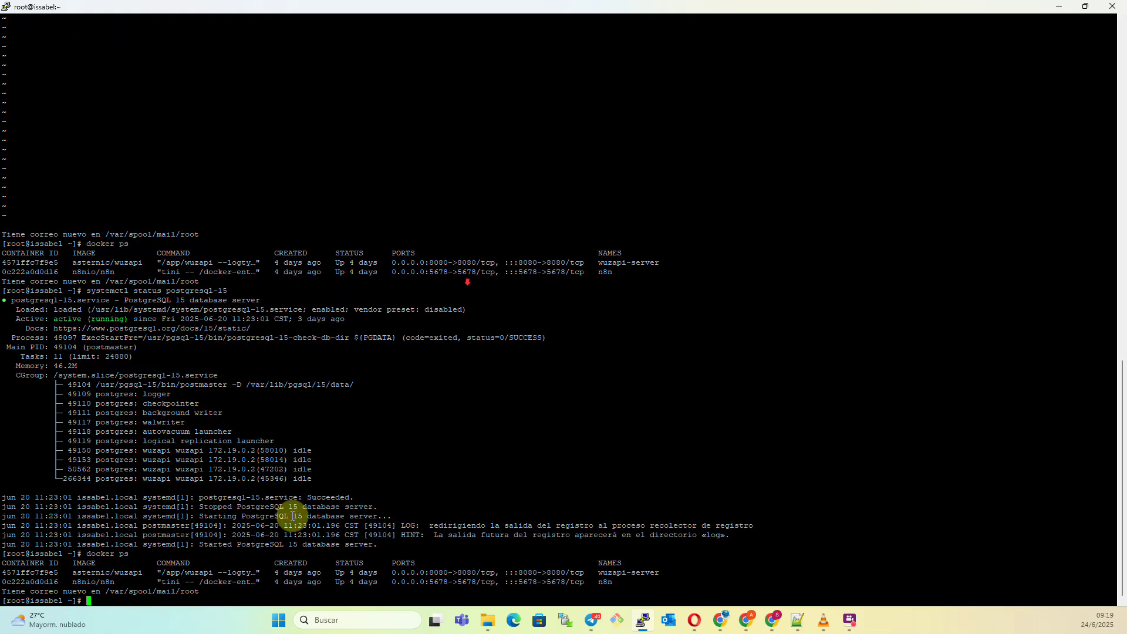
{"action": "key", "text": "Return"}
{"action": "key", "text": "Return"}
{"action": "key", "text": "Return"}
{"action": "key", "text": "Return"}
{"action": "key", "text": "Return"}
{"action": "key", "text": "Return"}
{"action": "key", "text": "Return"}
{"action": "key", "text": "Return"}
{"action": "key", "text": "Return"}
{"action": "key", "text": "Return"}
{"action": "key", "text": "Return"}
{"action": "key", "text": "Return"}
{"action": "key", "text": "Return"}
{"action": "key", "text": "Return"}
{"action": "key", "text": "Return"}
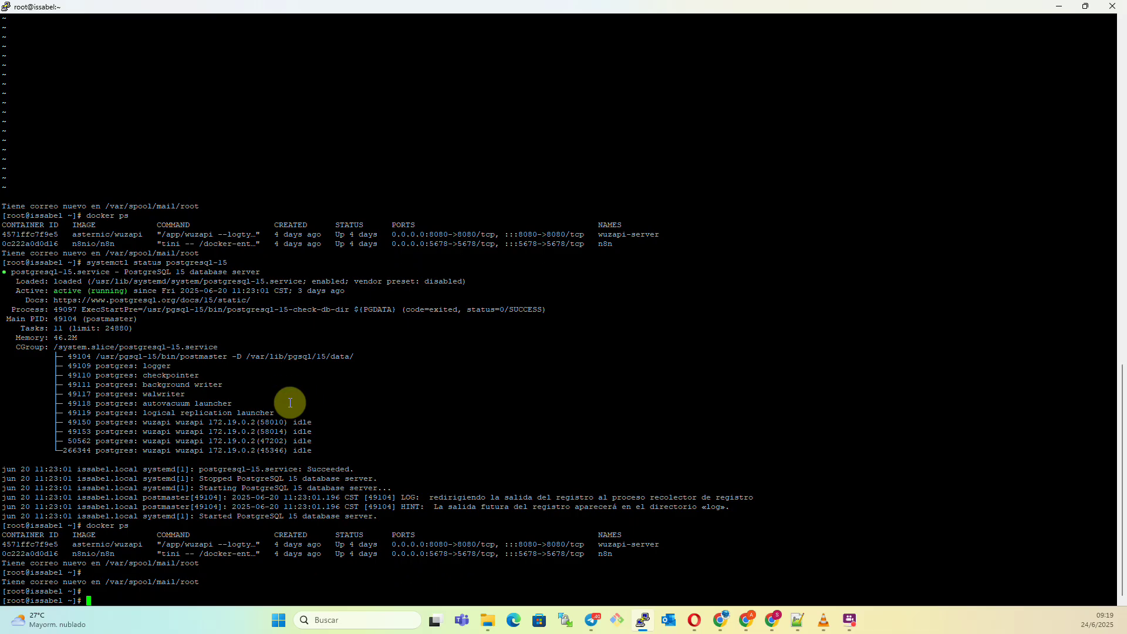
{"action": "type", "text": "docker ps"}
{"action": "key", "text": "Return"}
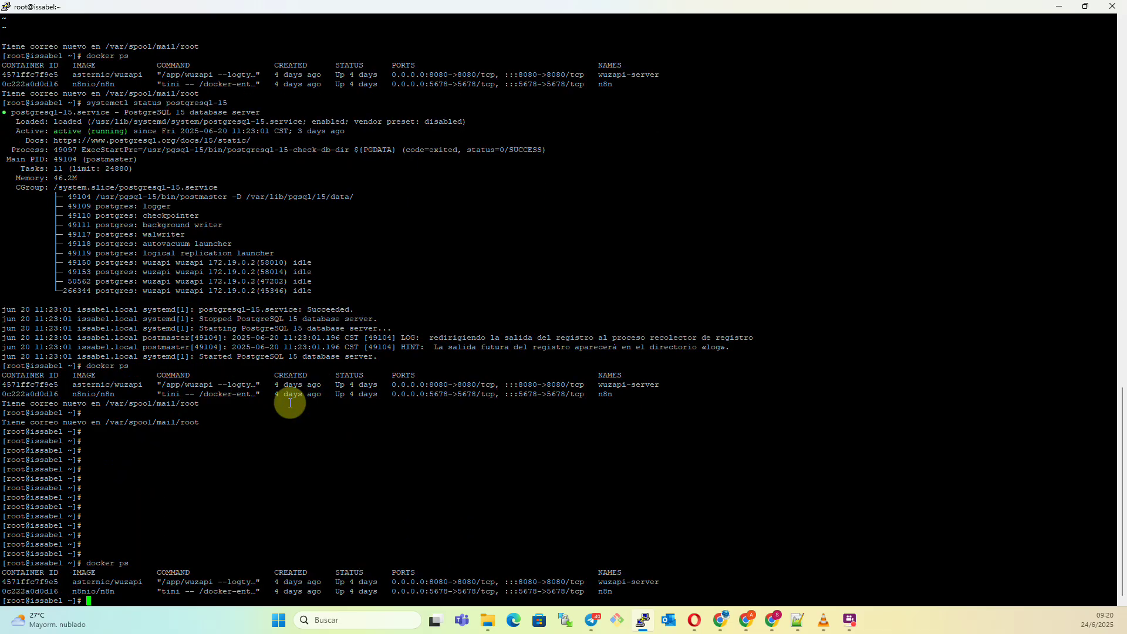
{"action": "left_click_drag", "start_coordinate": [35, 581], "coordinate": [27, 599]}
{"action": "left_click", "coordinate": [163, 581]}
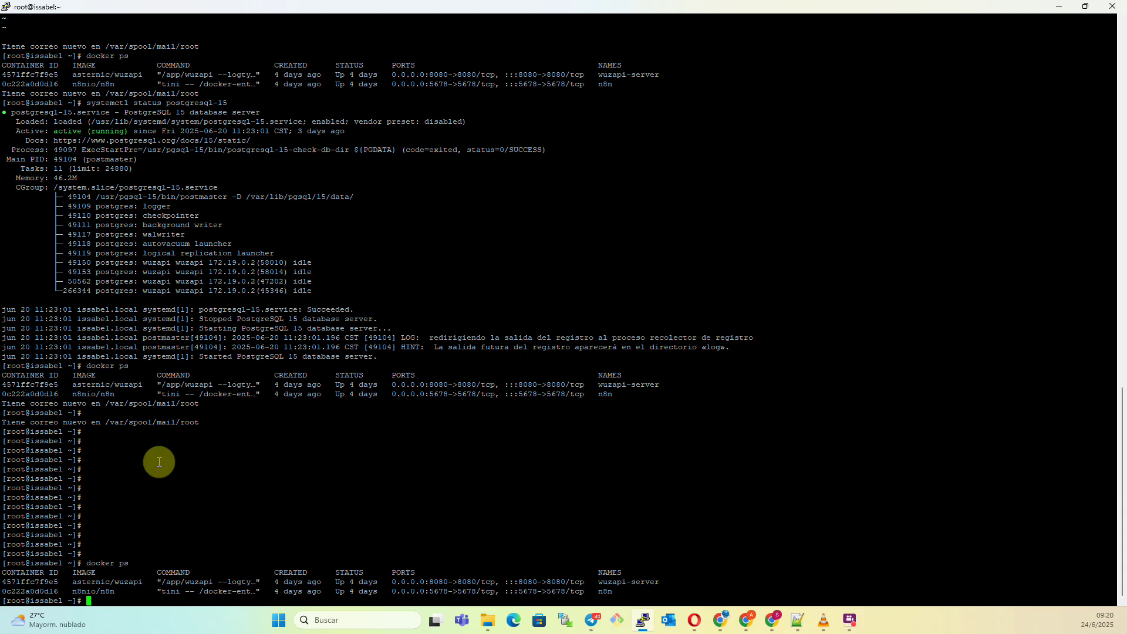
Rerun the PostgreSQL 15 status check from history, showing it active (running).
{"action": "key", "text": "Return"}
{"action": "key", "text": "Return"}
{"action": "key", "text": "Up"}
{"action": "key", "text": "Return"}
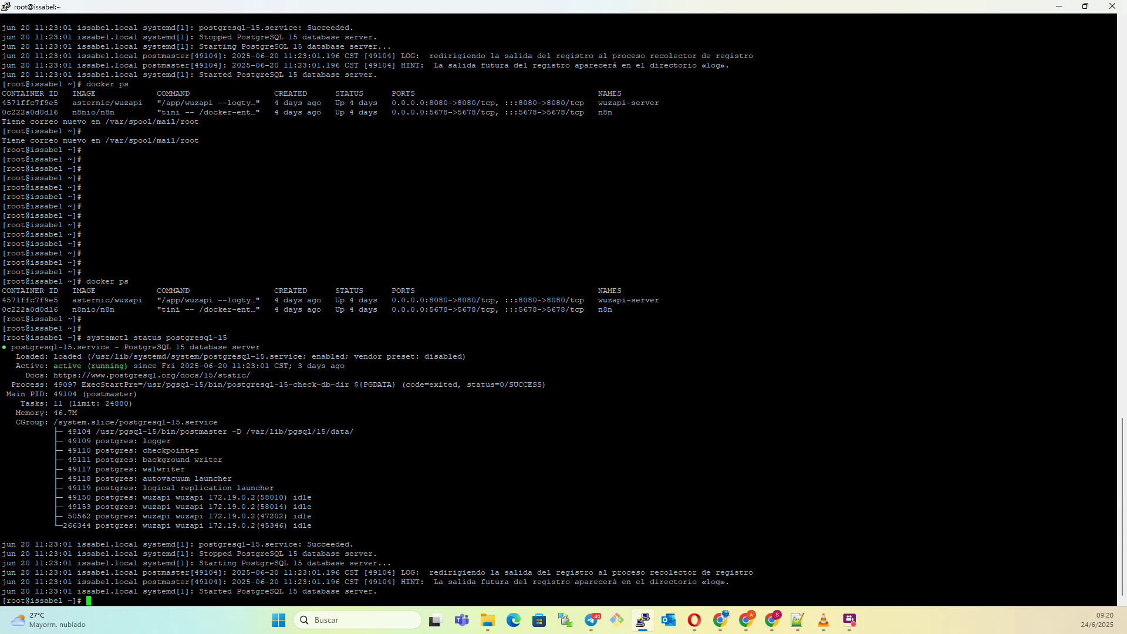
{"action": "key", "text": "alt+Tab"}
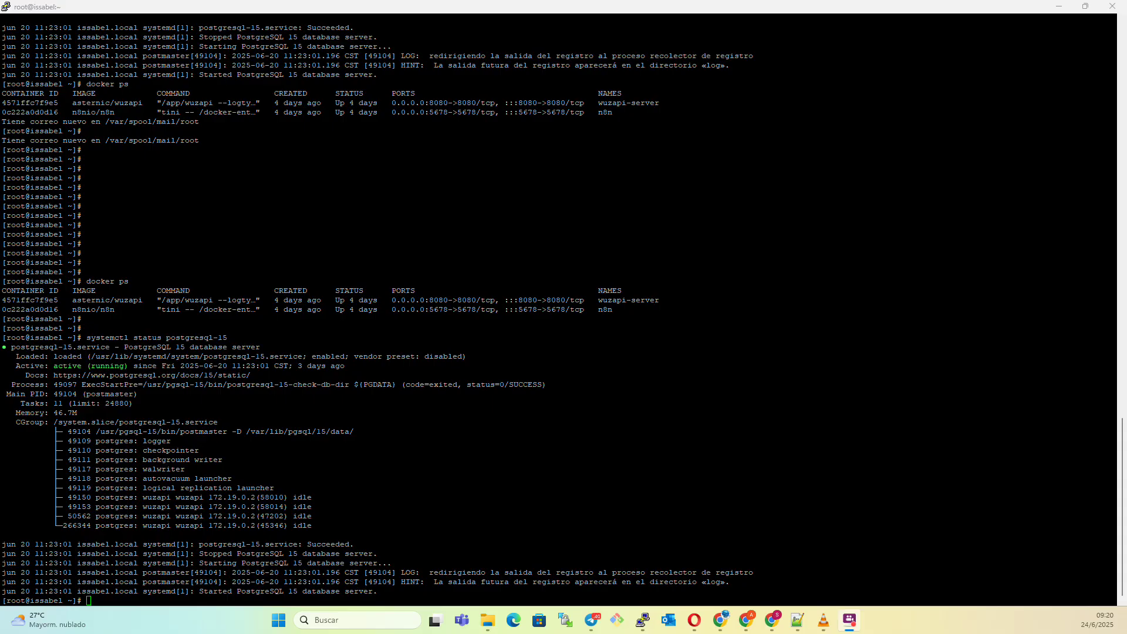
Log into Issabel as agente3 and into the Call Center Agent Console on PJSIP/2200.
{"action": "left_click", "coordinate": [205, 23]}
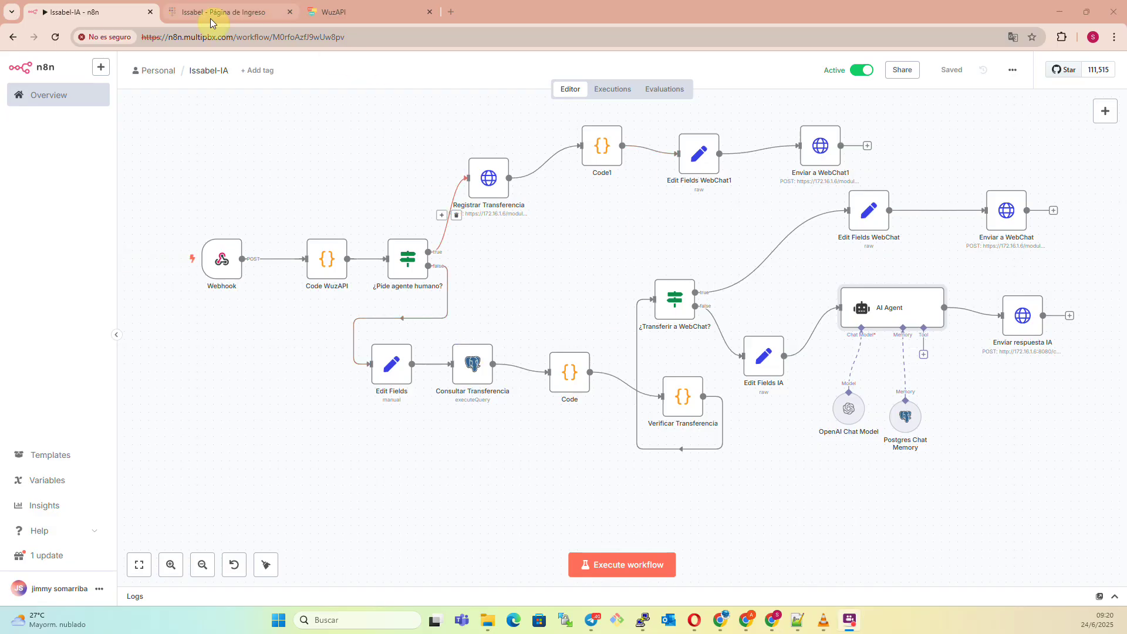
{"action": "left_click", "coordinate": [577, 292]}
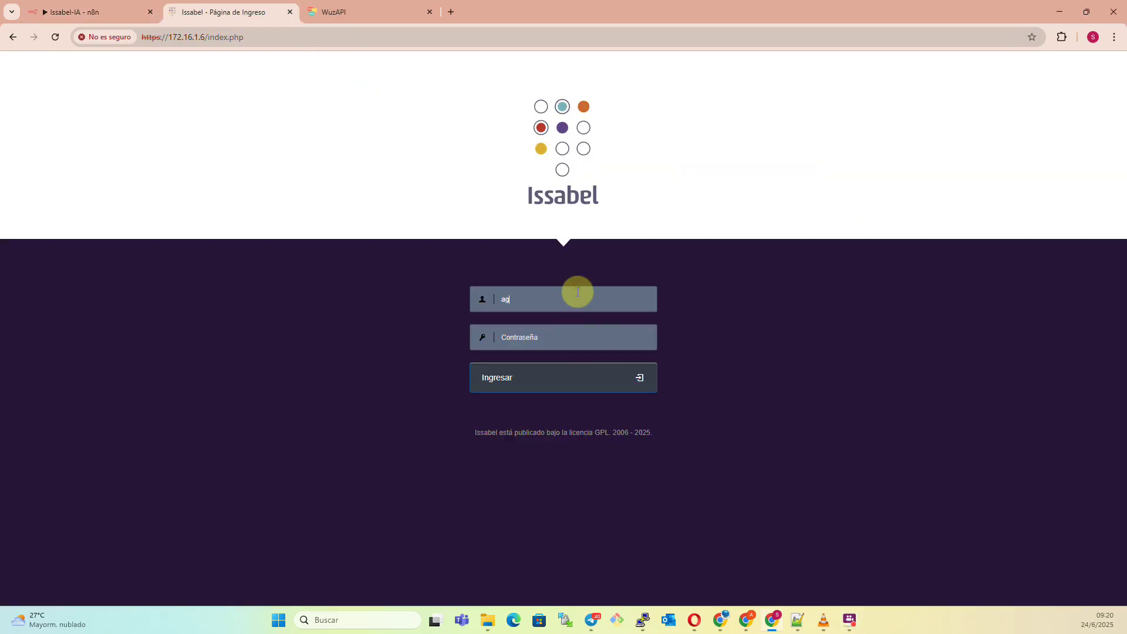
{"action": "type", "text": "agente3"}
{"action": "left_click", "coordinate": [609, 341]}
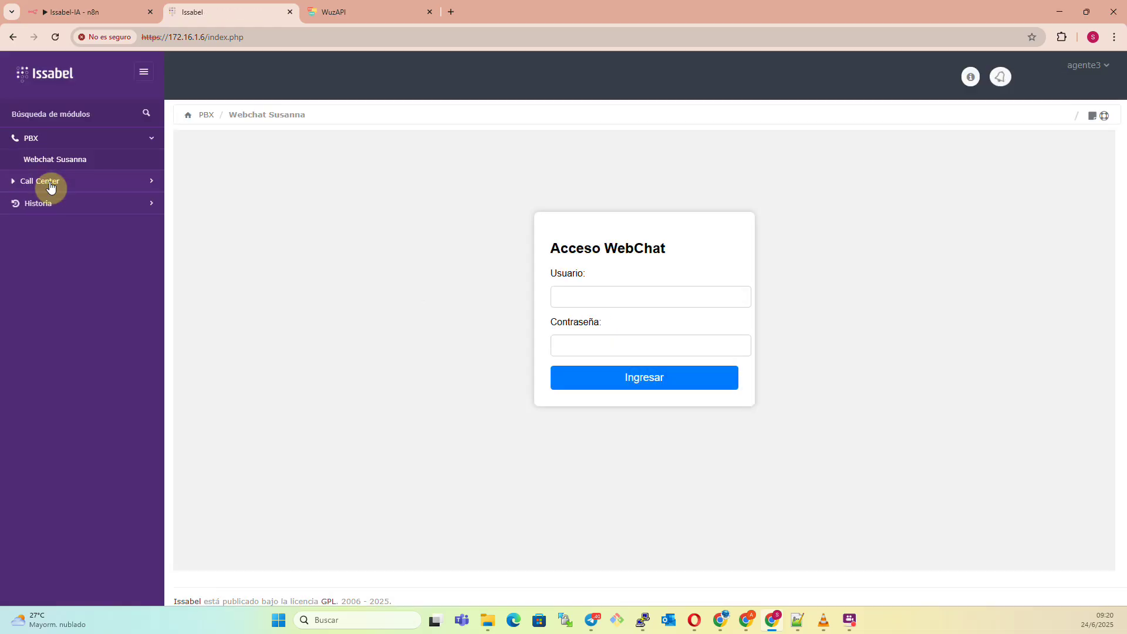
{"action": "left_click", "coordinate": [48, 179]}
{"action": "left_click", "coordinate": [69, 183]}
{"action": "left_click", "coordinate": [660, 248]}
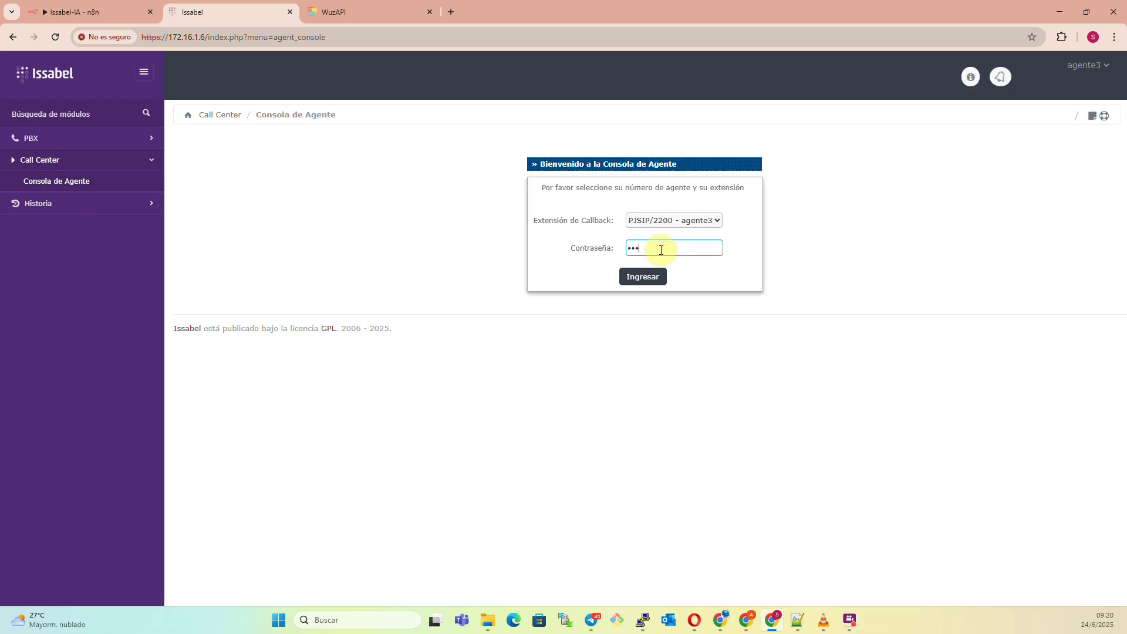
{"action": "key", "text": "Return"}
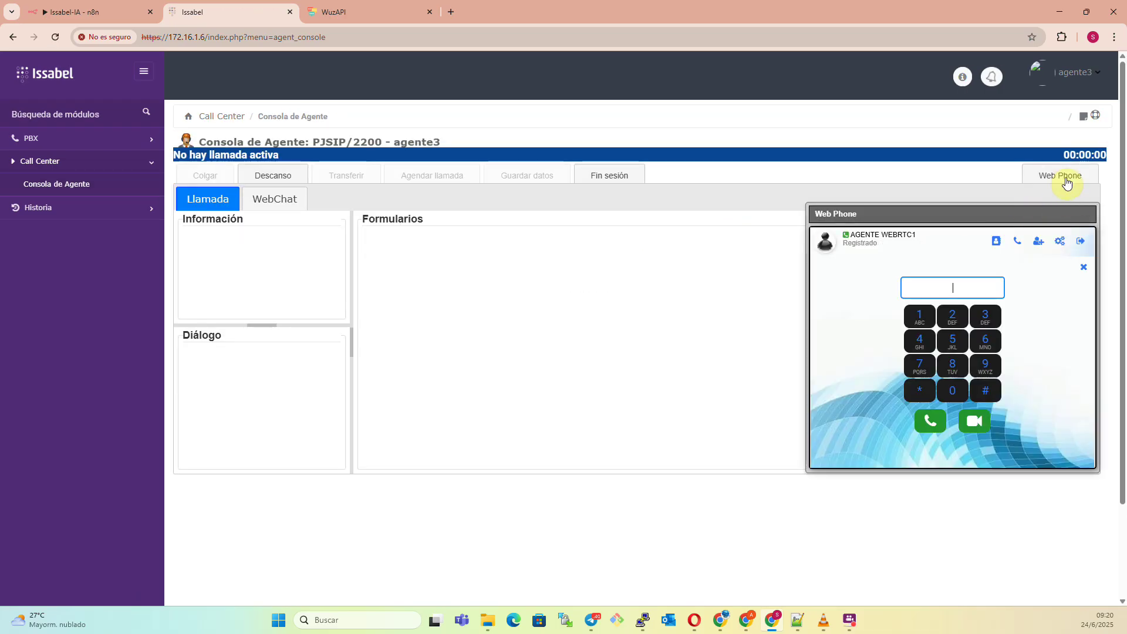
Toggle the web phone panel, dial 2 twice on its keypad, and close it.
{"action": "left_click", "coordinate": [1066, 179]}
{"action": "left_click", "coordinate": [1066, 178]}
{"action": "left_click", "coordinate": [1066, 177]}
{"action": "left_click", "coordinate": [1066, 178]}
{"action": "left_click", "coordinate": [965, 314]}
{"action": "left_click", "coordinate": [966, 313]}
{"action": "left_click", "coordinate": [1070, 175]}
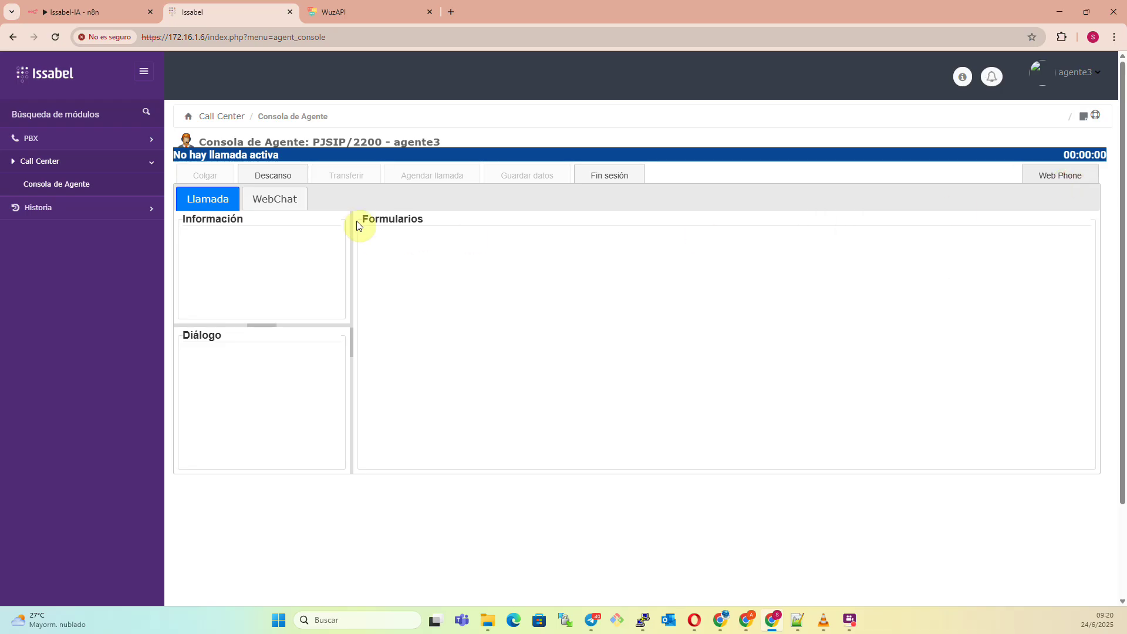
Sign into WebChat as user 2200 with the account password and enter its agent console.
{"action": "left_click", "coordinate": [274, 199]}
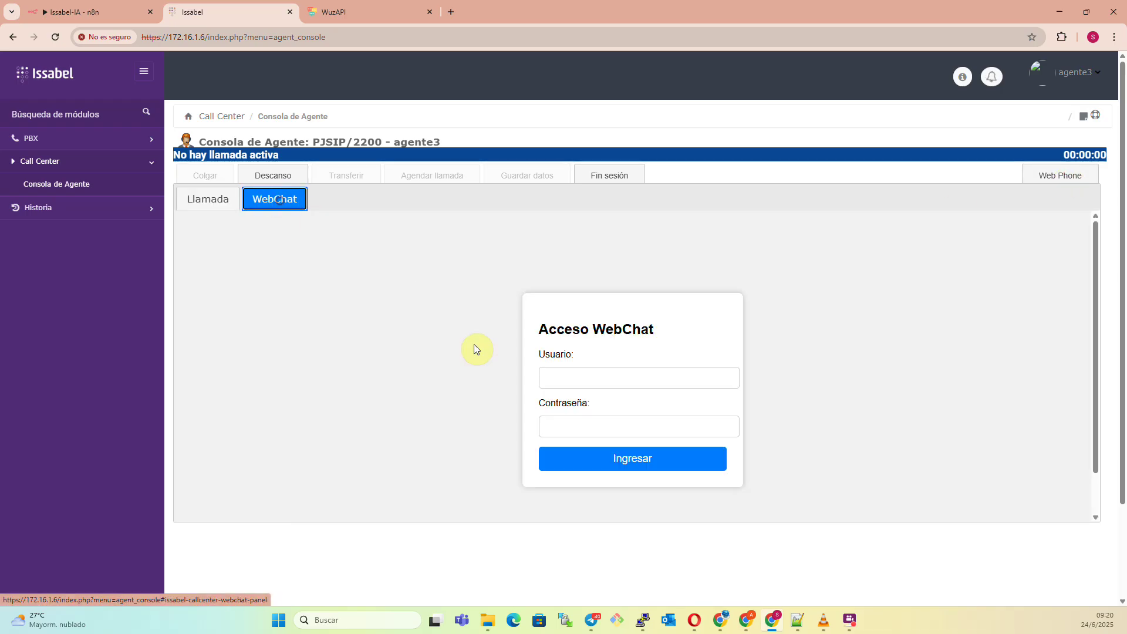
{"action": "left_click", "coordinate": [572, 376]}
{"action": "type", "text": "2200"}
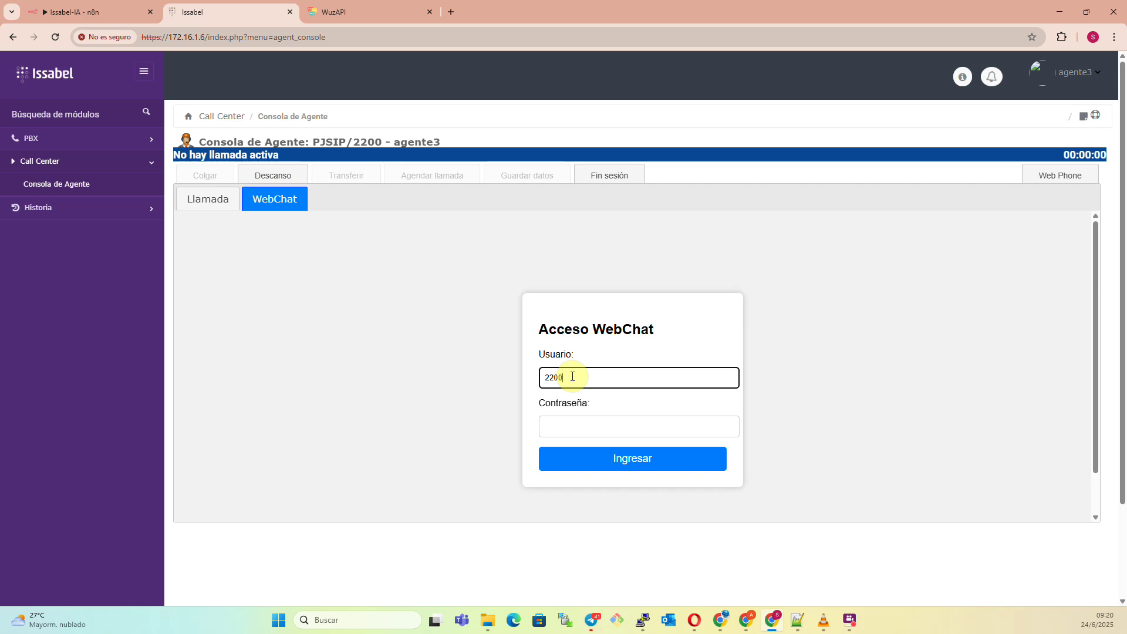
{"action": "left_click", "coordinate": [579, 427]}
{"action": "type", "text": "22"}
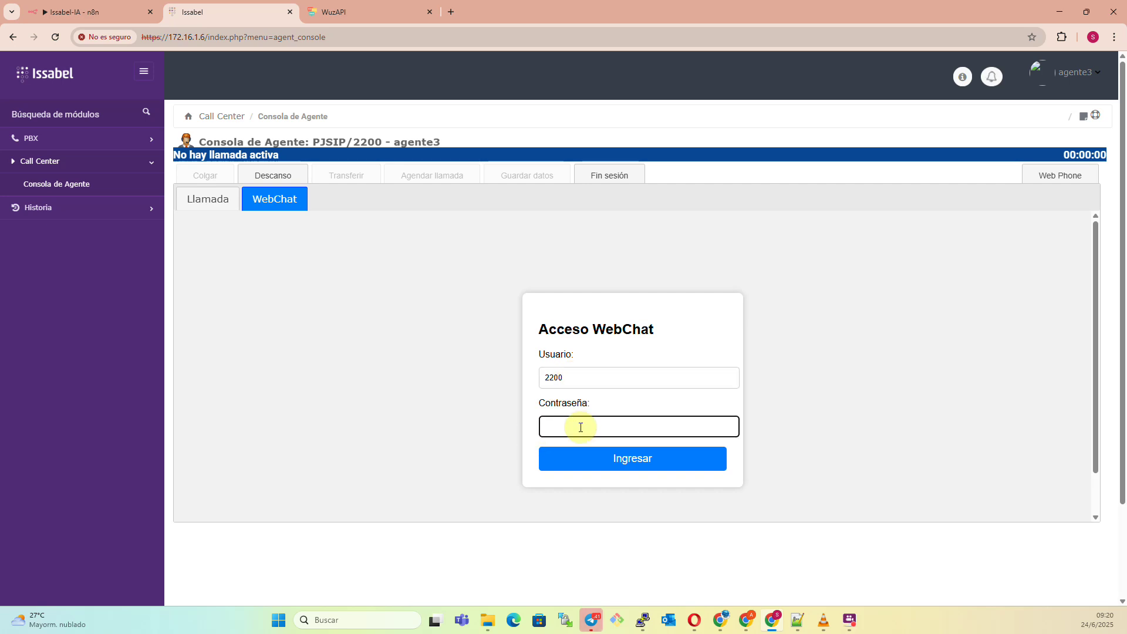
{"action": "type", "text": "•••••••"}
{"action": "key", "text": "Return"}
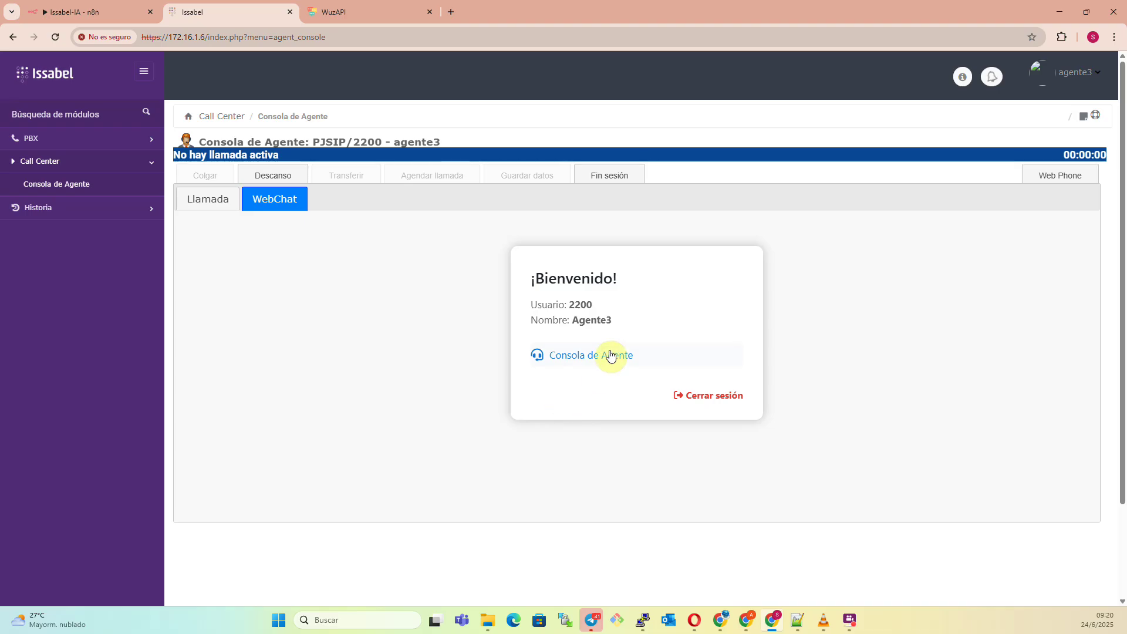
{"action": "left_click", "coordinate": [610, 354]}
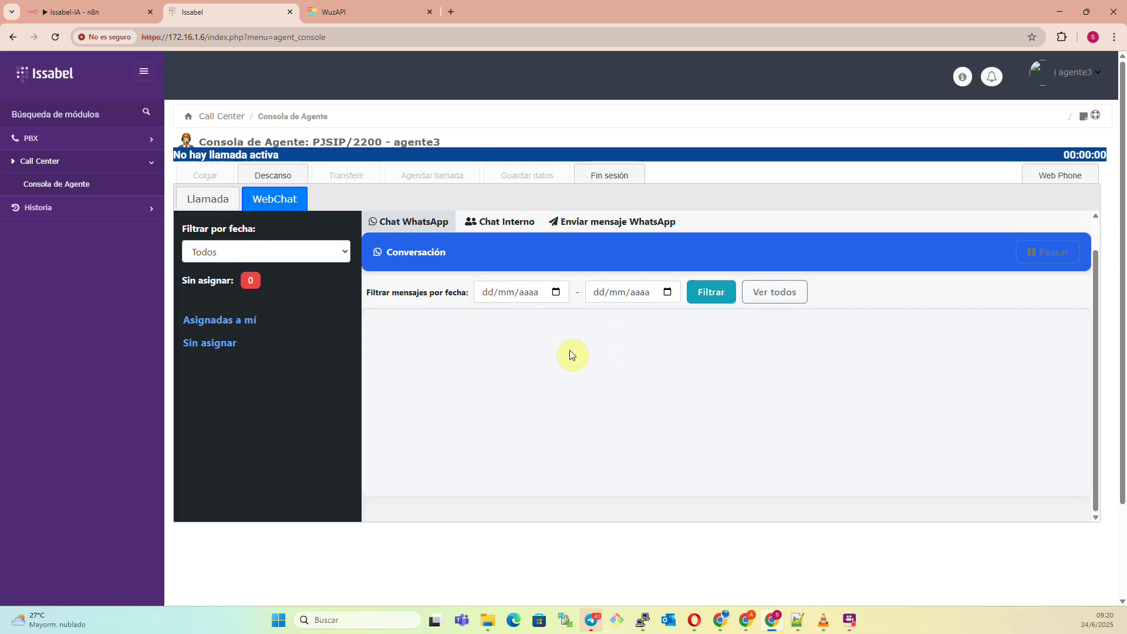
In the second browser window, log into the Agent Console on PJSIP/2201 and hide the web phone.
{"action": "mouse_move", "coordinate": [769, 618]}
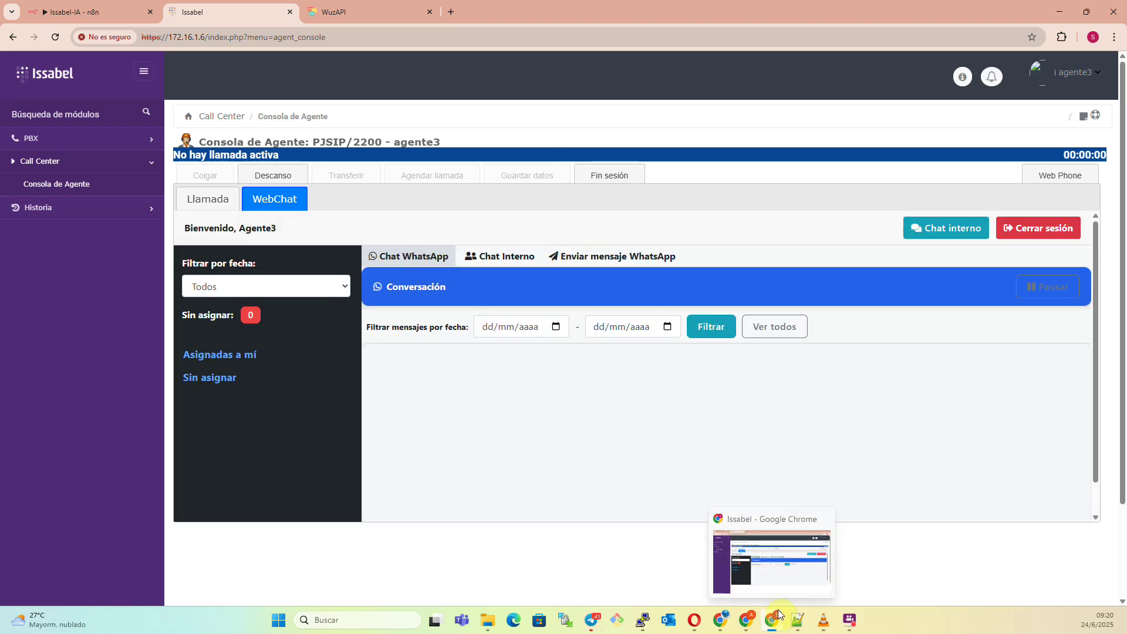
{"action": "left_click", "coordinate": [765, 576]}
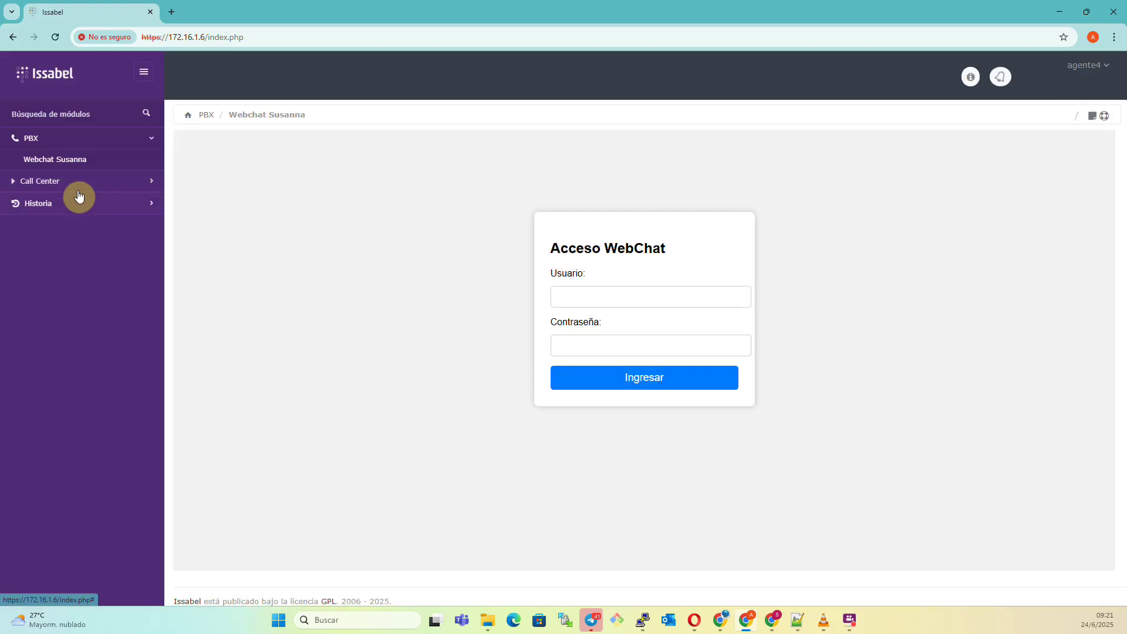
{"action": "left_click", "coordinate": [72, 183]}
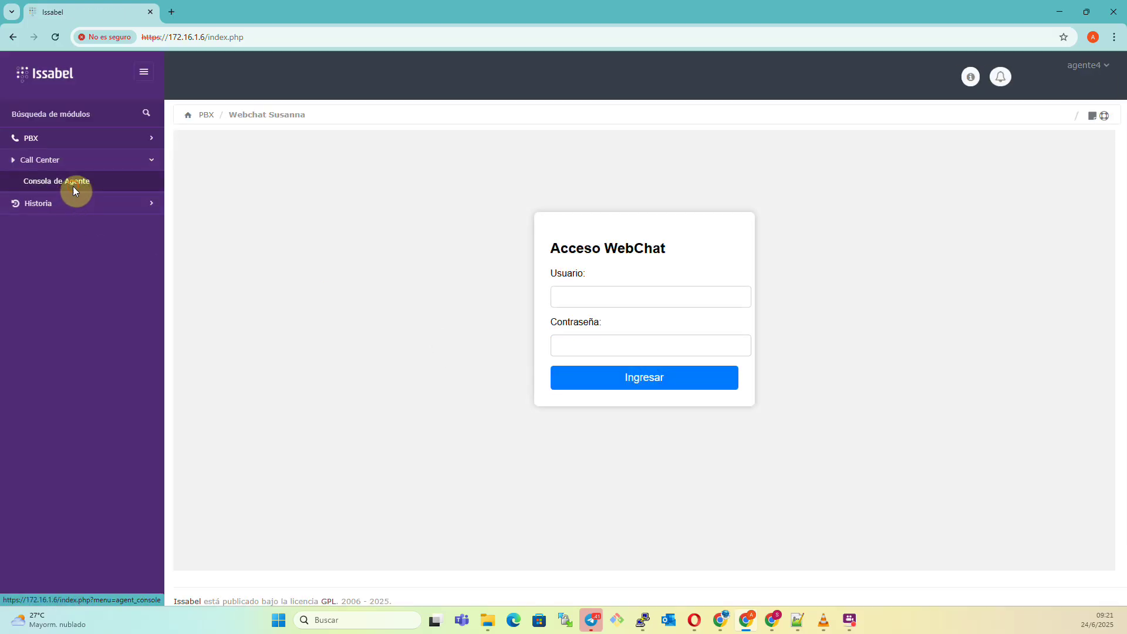
{"action": "left_click", "coordinate": [72, 186]}
{"action": "left_click", "coordinate": [645, 249]}
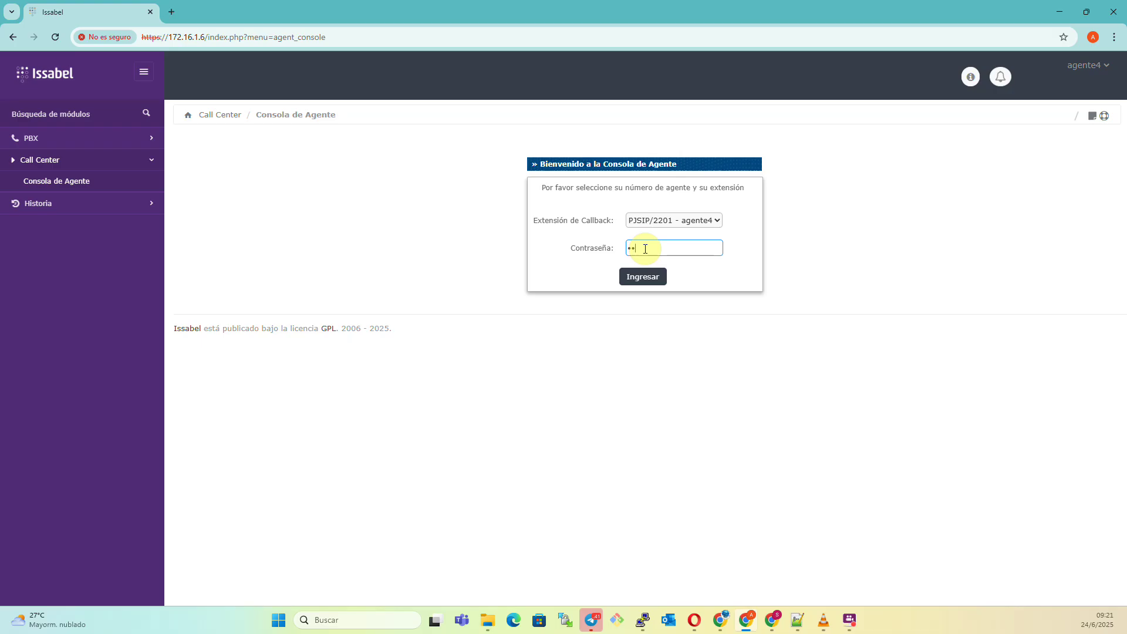
{"action": "key", "text": "Return"}
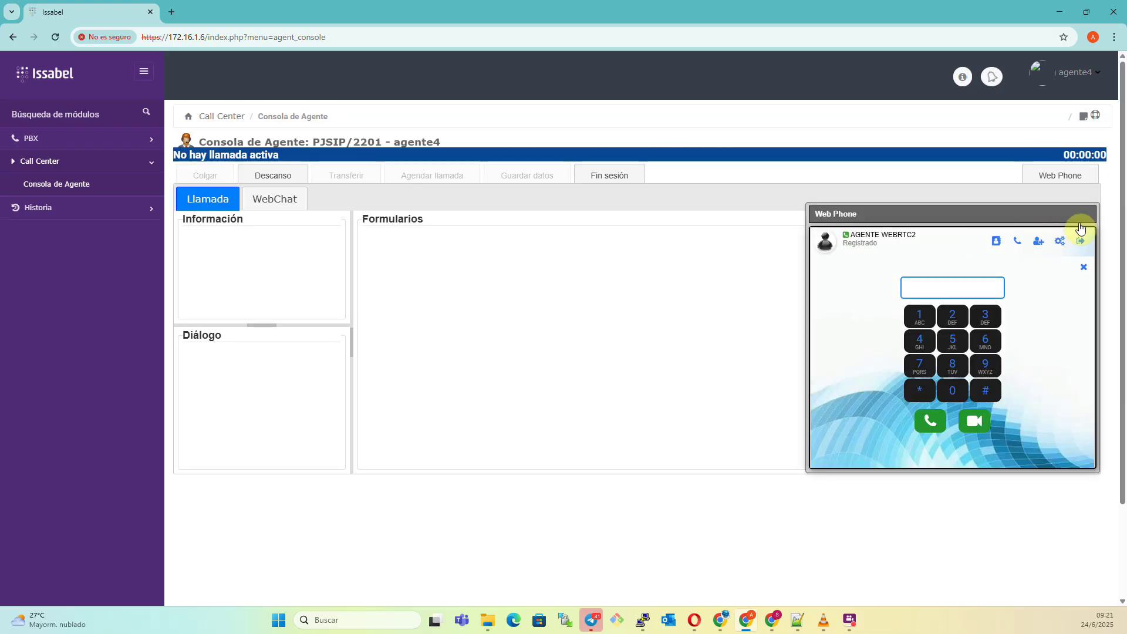
{"action": "left_click", "coordinate": [1071, 176]}
Sign into WebChat as user 2201 (Agente4) and enter its agent console.
{"action": "left_click", "coordinate": [267, 202]}
{"action": "left_click", "coordinate": [202, 207]}
{"action": "left_click", "coordinate": [275, 202]}
{"action": "left_click", "coordinate": [573, 378]}
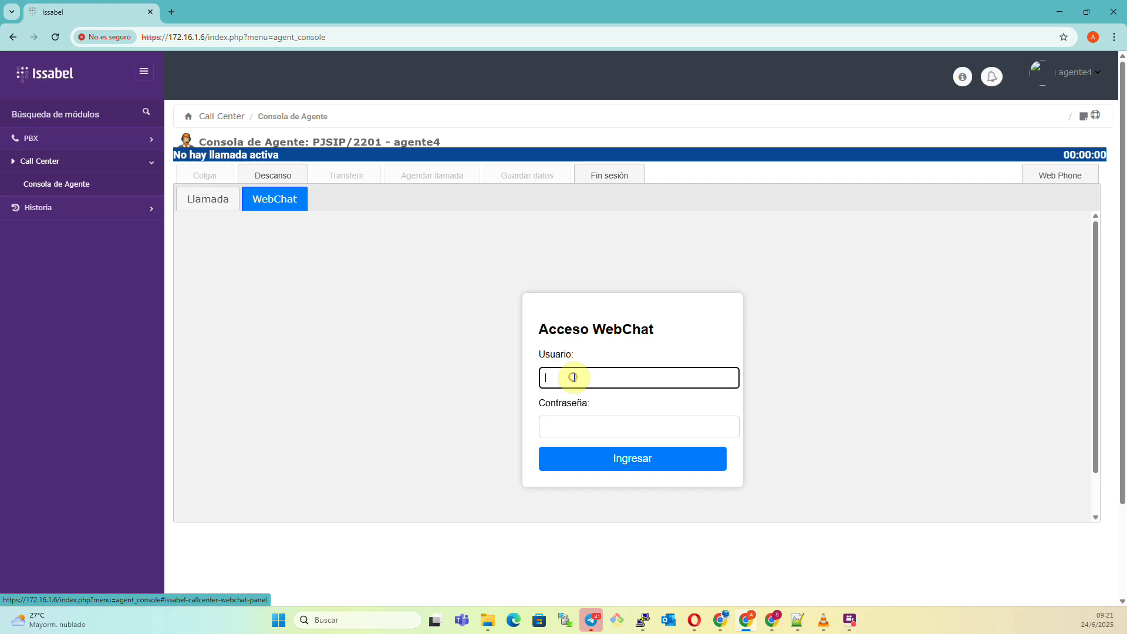
{"action": "type", "text": "2201"}
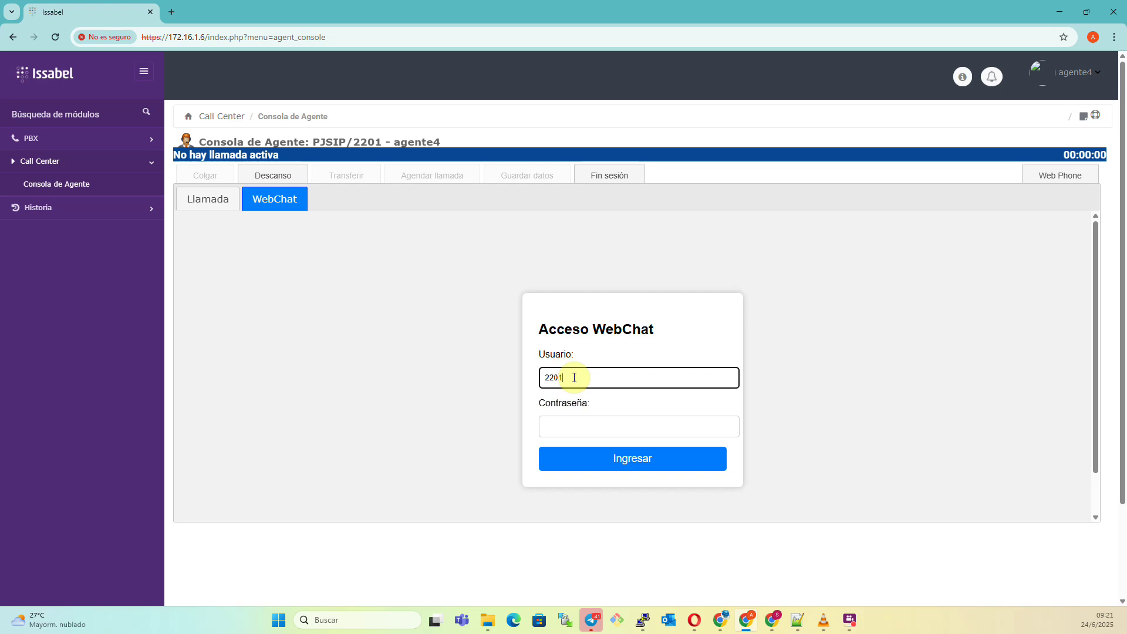
{"action": "left_click", "coordinate": [576, 418]}
{"action": "type", "text": "••"}
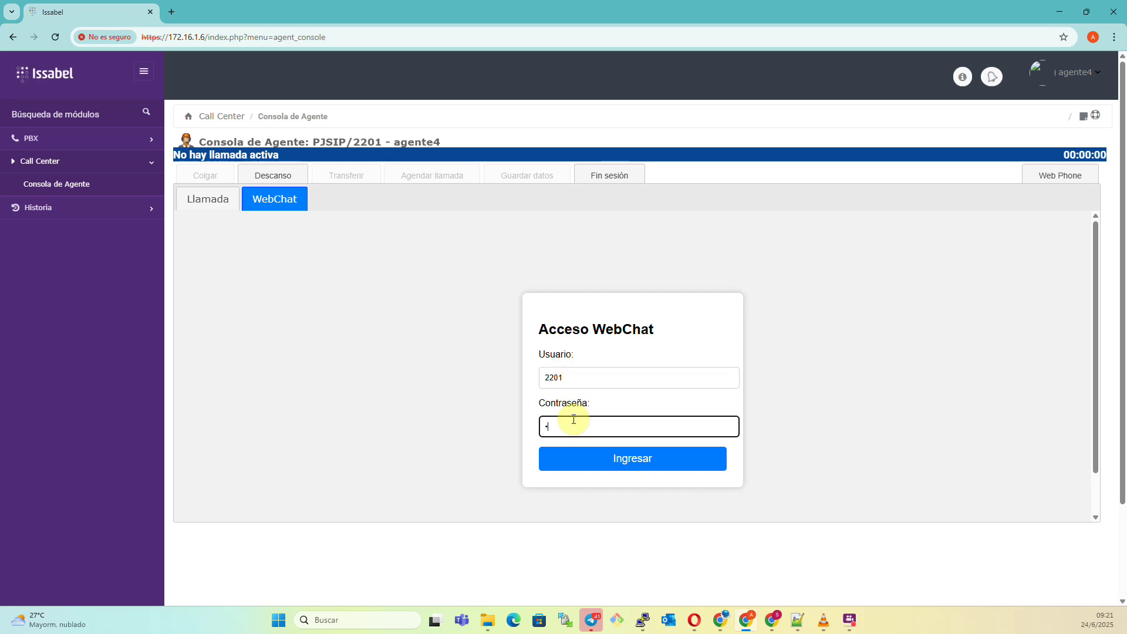
{"action": "type", "text": "••••••"}
{"action": "key", "text": "Return"}
{"action": "left_click", "coordinate": [604, 353]}
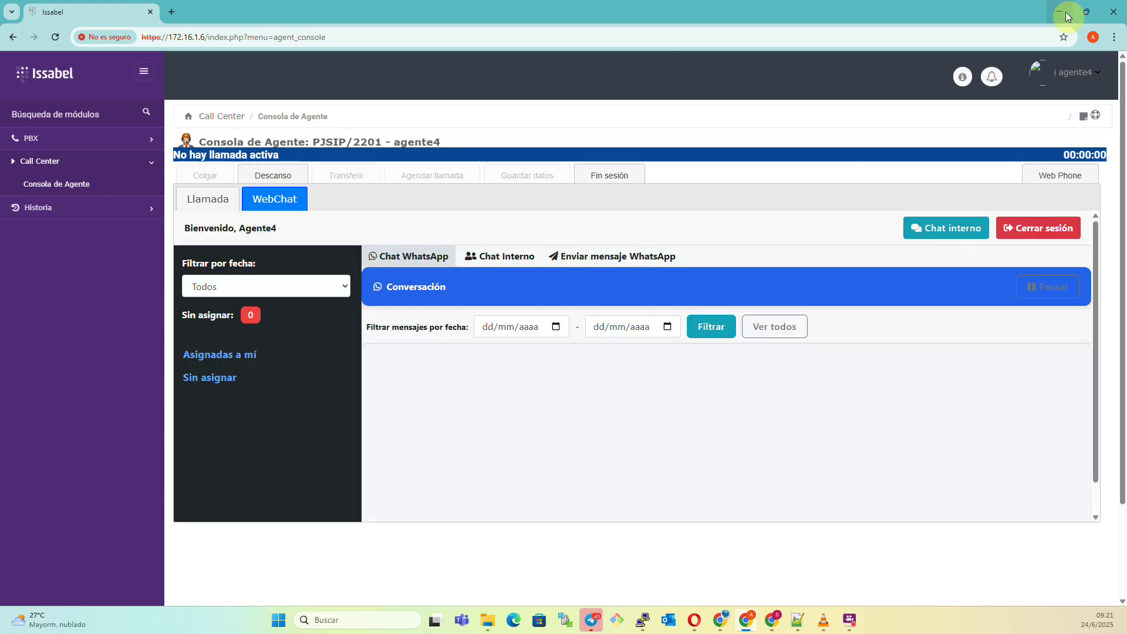
Open the internal message form, browse the agent list, and dismiss it without sending.
{"action": "mouse_move", "coordinate": [772, 619]}
{"action": "left_click", "coordinate": [787, 578]}
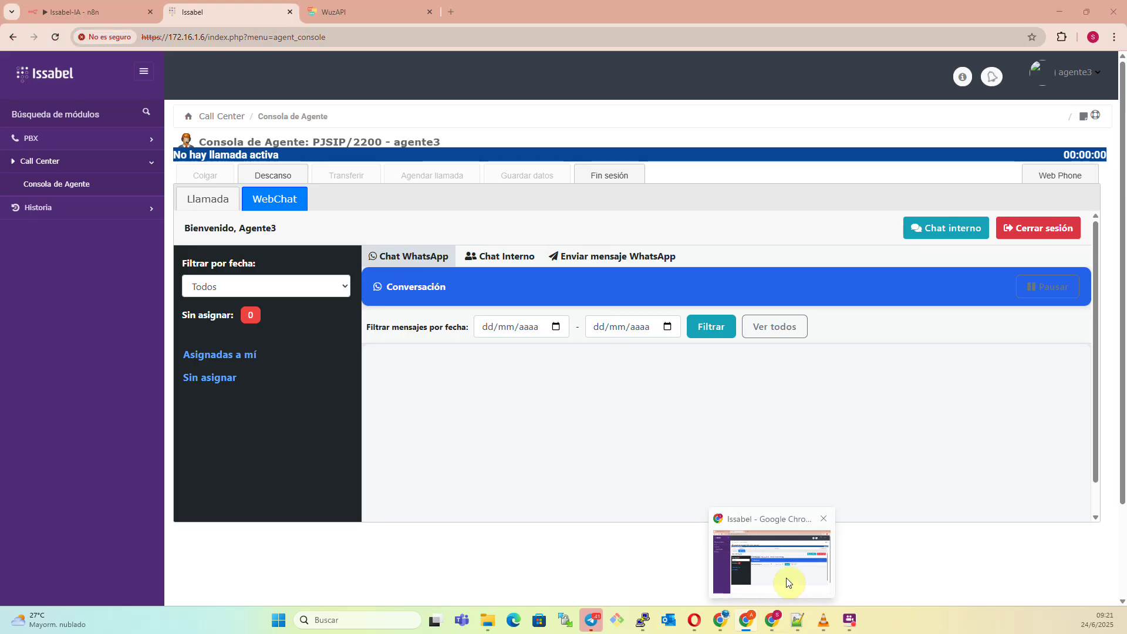
{"action": "left_click", "coordinate": [787, 581]}
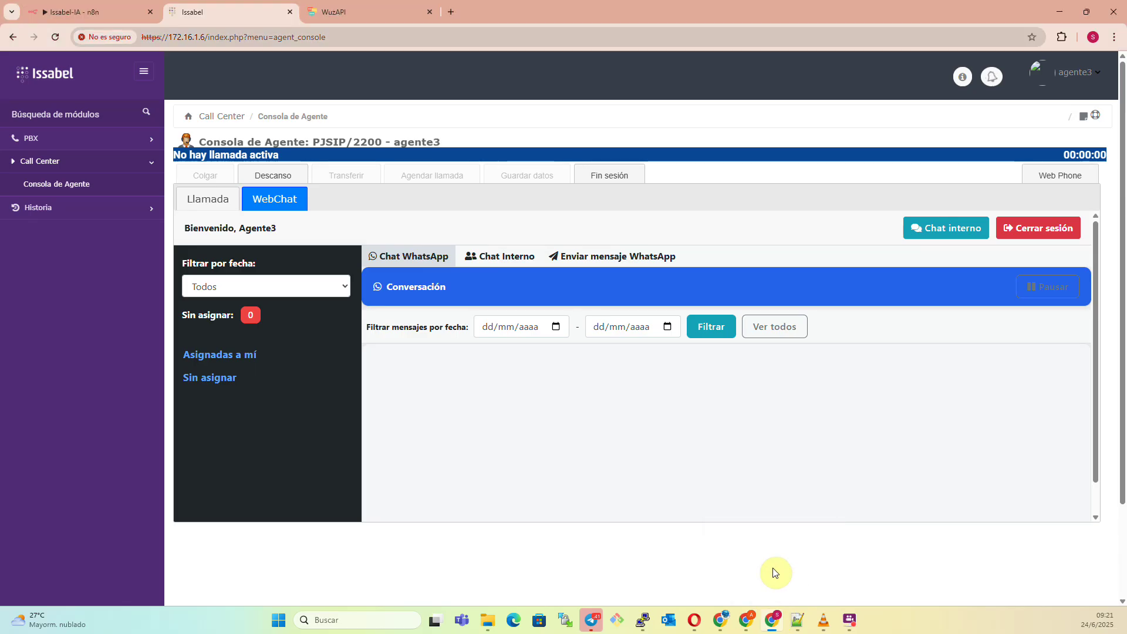
{"action": "left_click", "coordinate": [959, 221]}
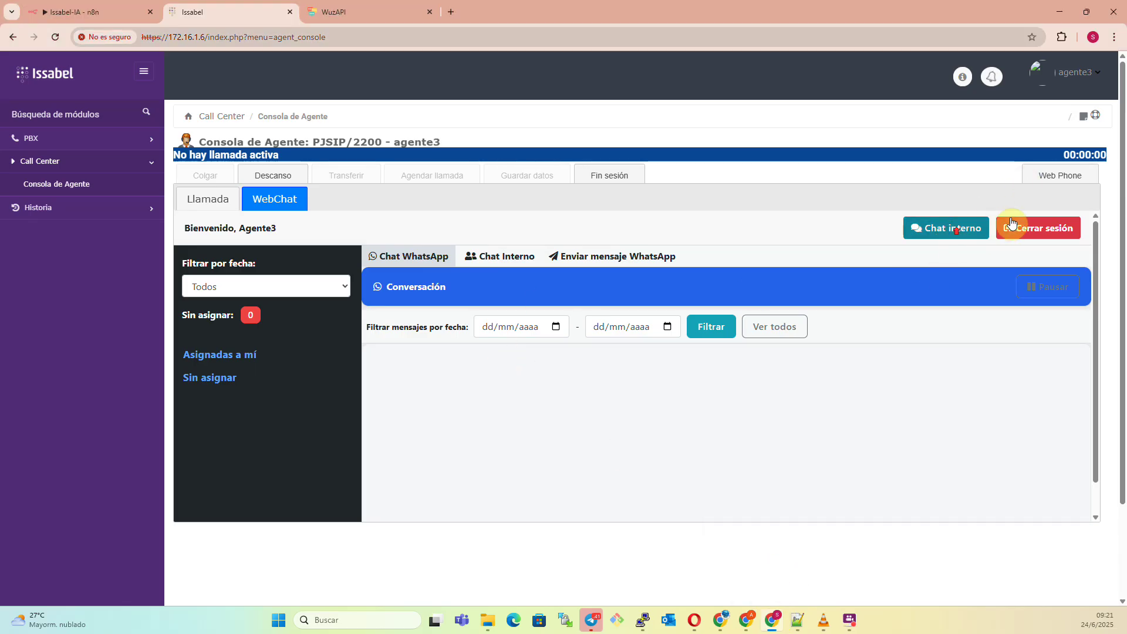
{"action": "left_click", "coordinate": [1067, 176]}
{"action": "left_click", "coordinate": [1067, 177]}
{"action": "left_click", "coordinate": [960, 228]}
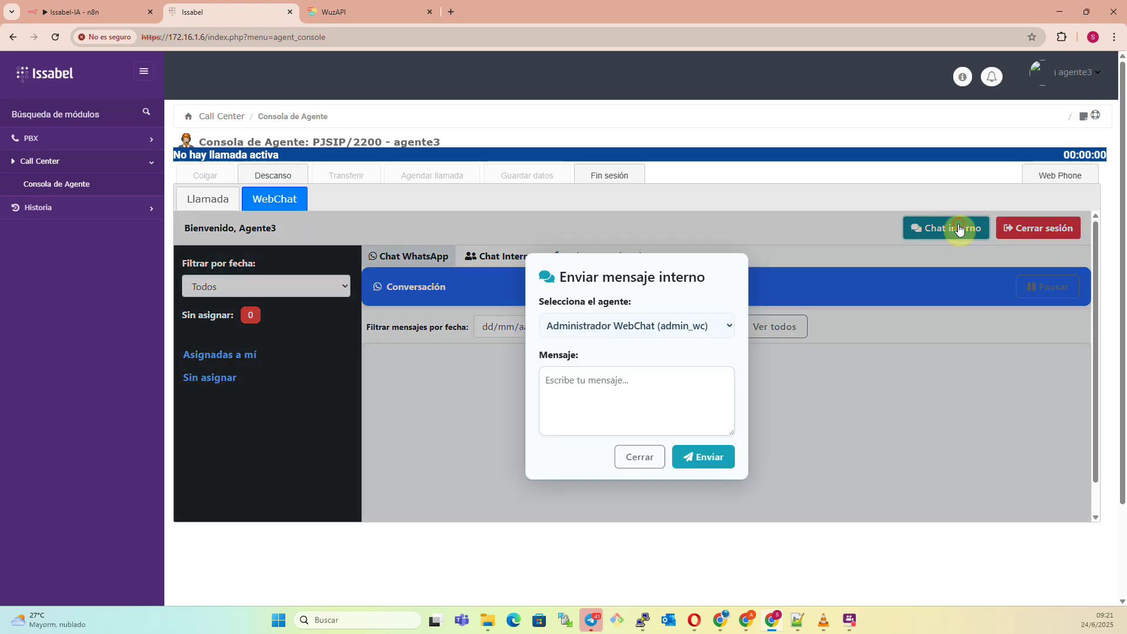
{"action": "left_click", "coordinate": [657, 322]}
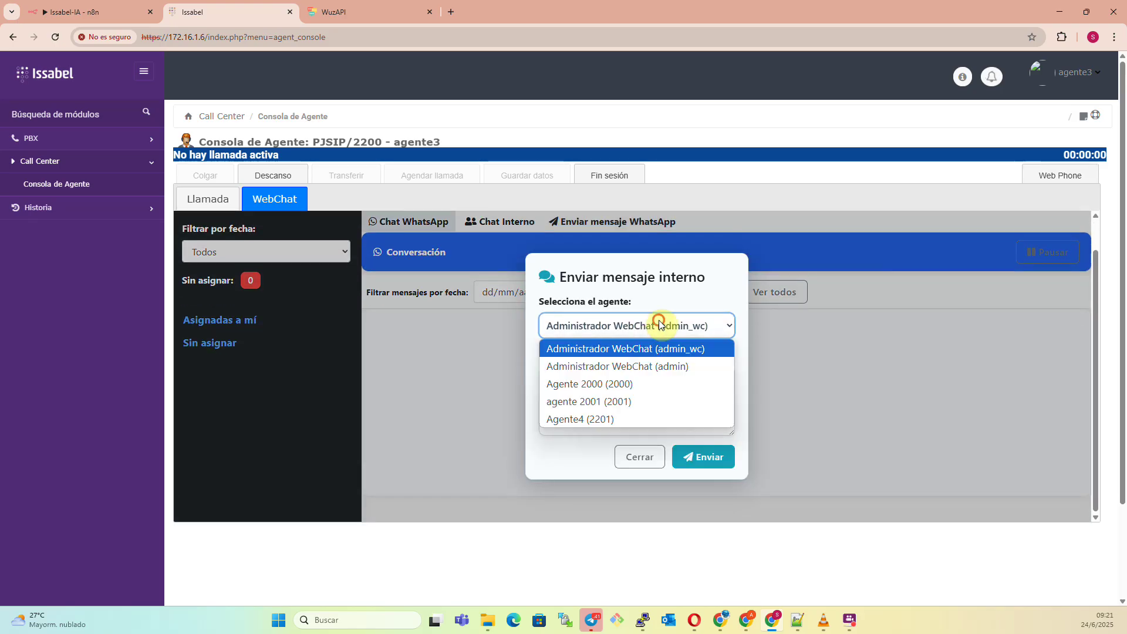
{"action": "left_click", "coordinate": [688, 268]}
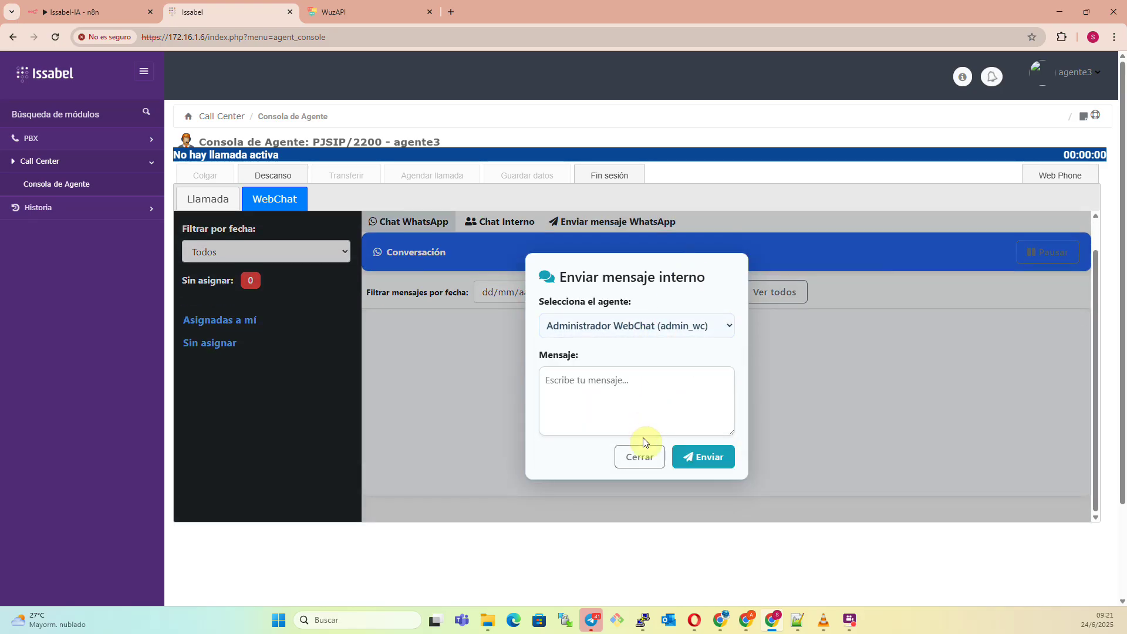
{"action": "left_click", "coordinate": [639, 456]}
Look through the Chat Interno and Enviar mensaje WhatsApp views, returning to Chat WhatsApp.
{"action": "left_click", "coordinate": [492, 224]}
{"action": "left_click", "coordinate": [433, 221]}
{"action": "left_click", "coordinate": [598, 221]}
{"action": "scroll", "coordinate": [790, 399], "scroll_direction": "down", "scroll_amount": 5}
{"action": "scroll", "coordinate": [764, 396], "scroll_direction": "up", "scroll_amount": 5}
{"action": "scroll", "coordinate": [780, 399], "scroll_direction": "down", "scroll_amount": 5}
{"action": "scroll", "coordinate": [780, 400], "scroll_direction": "up", "scroll_amount": 5}
{"action": "left_click", "coordinate": [414, 257]}
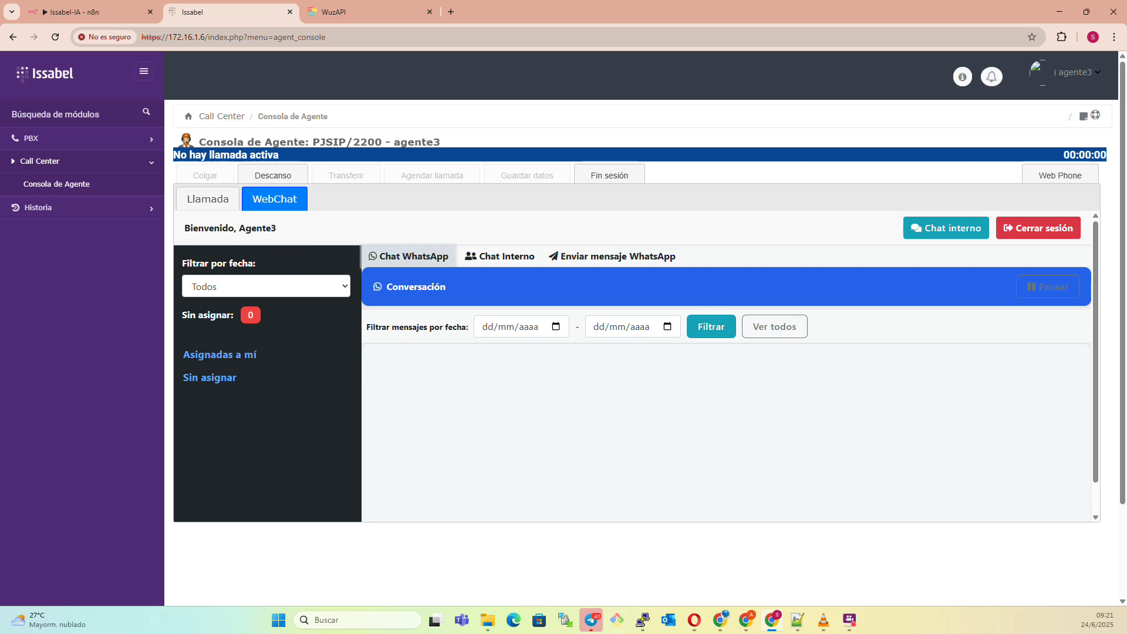
Glance at the Issabel-IA n8n workflow, then start a message in WhatsApp Web's Mi Tigo chat.
{"action": "left_click", "coordinate": [86, 8]}
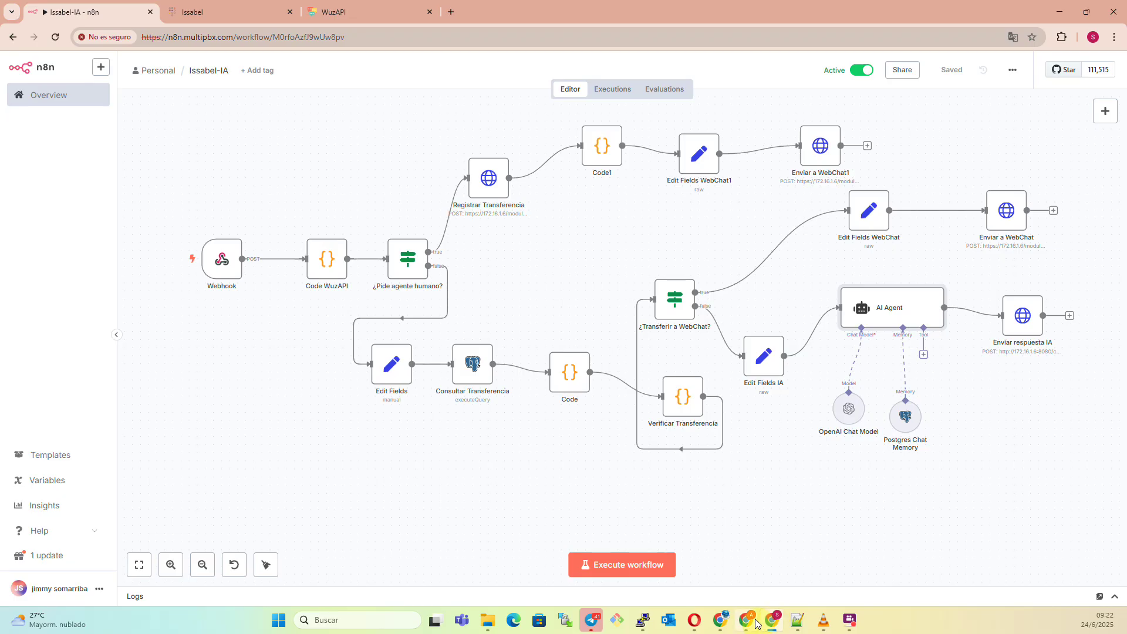
{"action": "mouse_move", "coordinate": [757, 624]}
{"action": "mouse_move", "coordinate": [721, 621]}
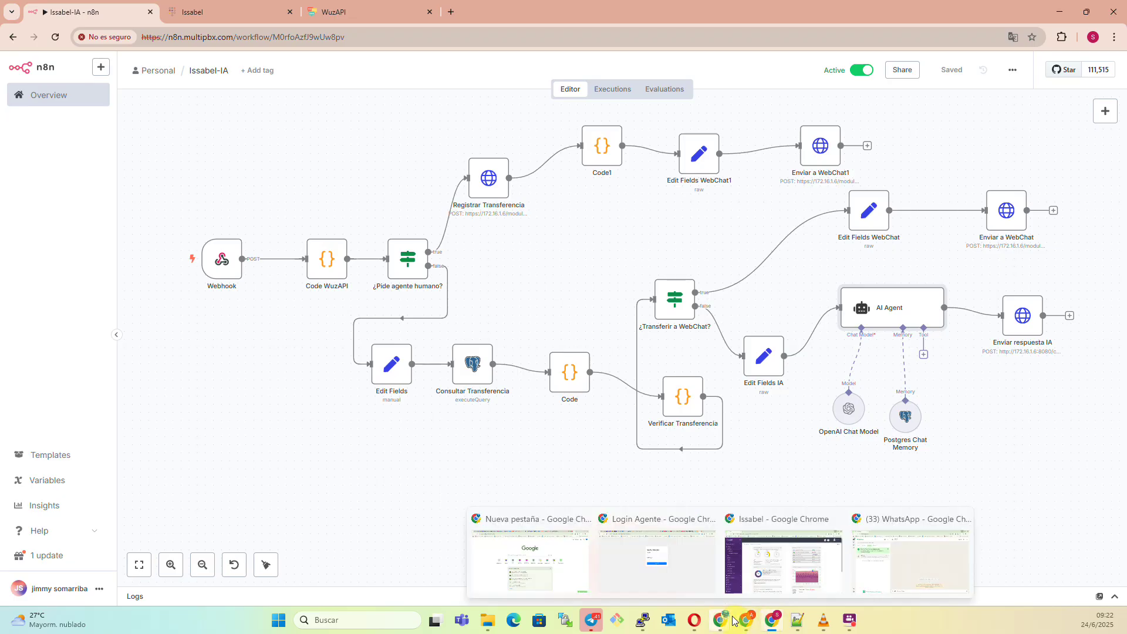
{"action": "left_click", "coordinate": [879, 572]}
{"action": "left_click", "coordinate": [613, 581]}
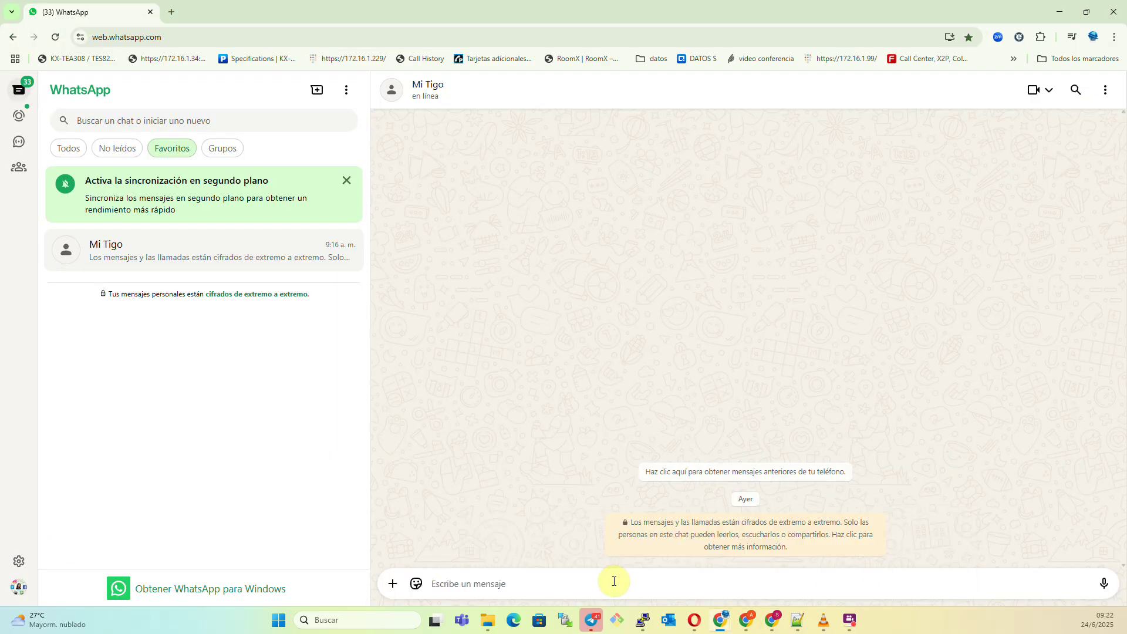
Send the bot a greeting, a reservation-date question, and an 'ok, perfecto' reply.
{"action": "type", "text": "hola buen dia"}
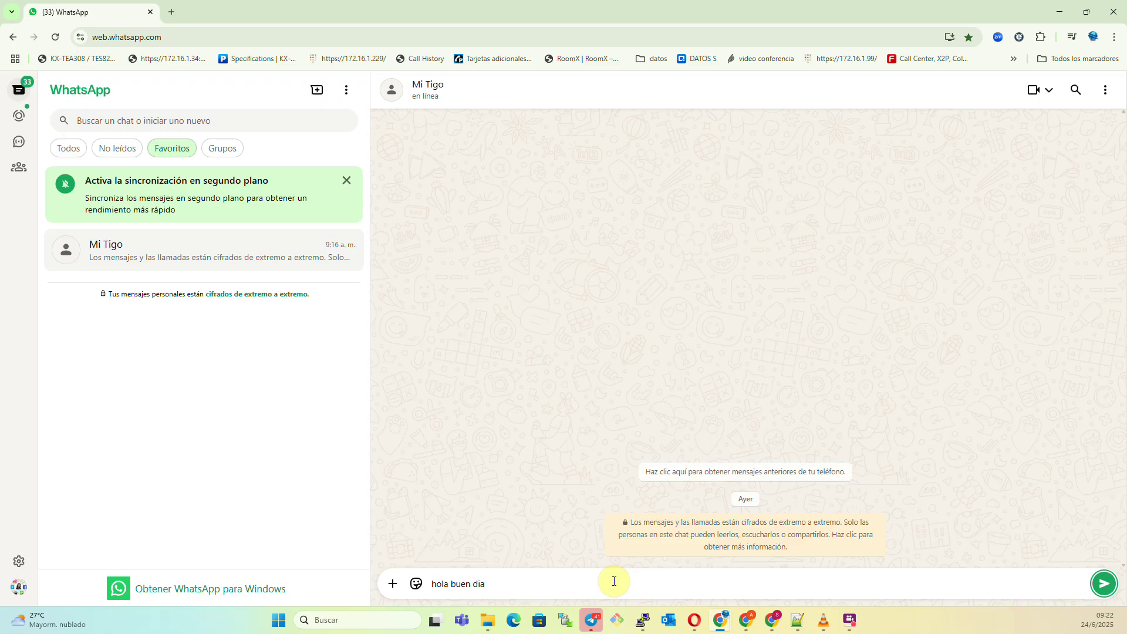
{"action": "key", "text": "Return"}
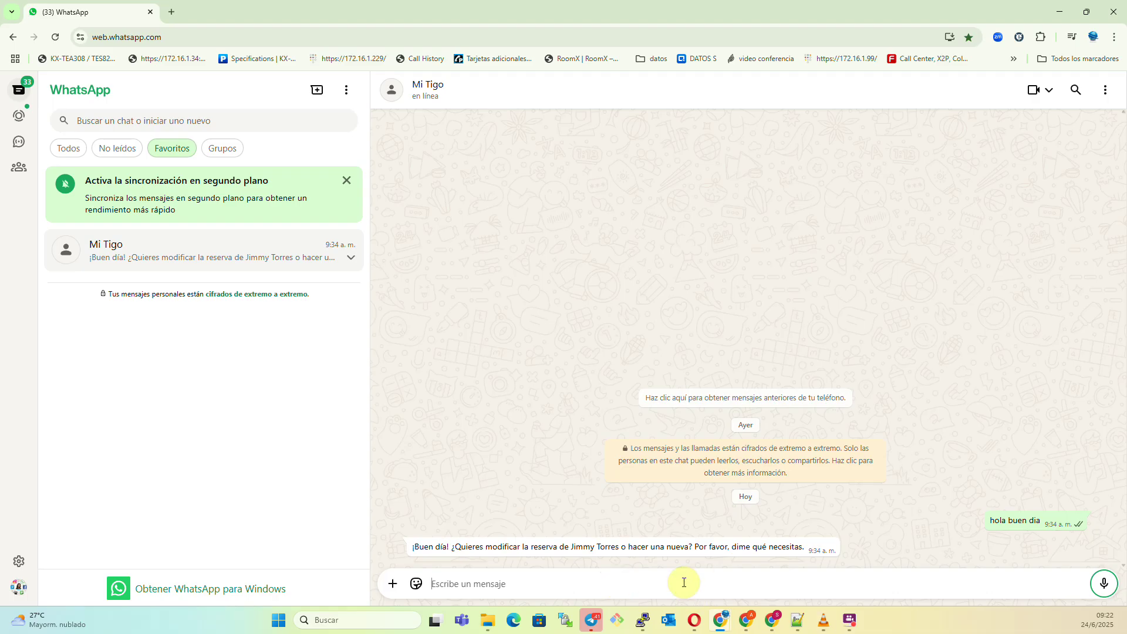
{"action": "type", "text": "pa"}
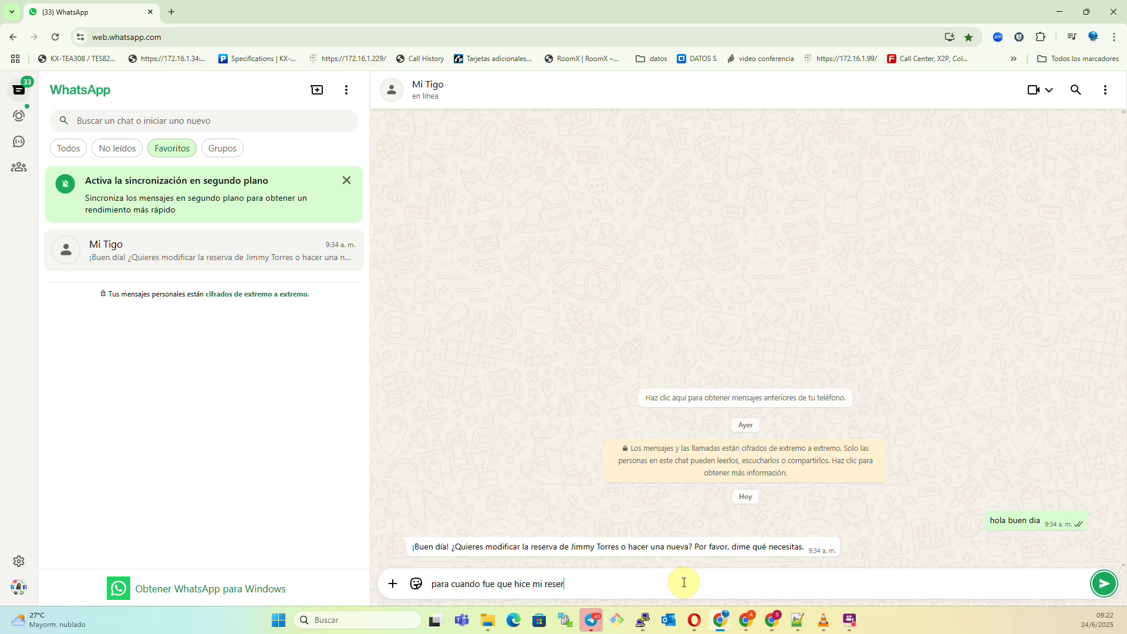
{"action": "key", "text": "Return"}
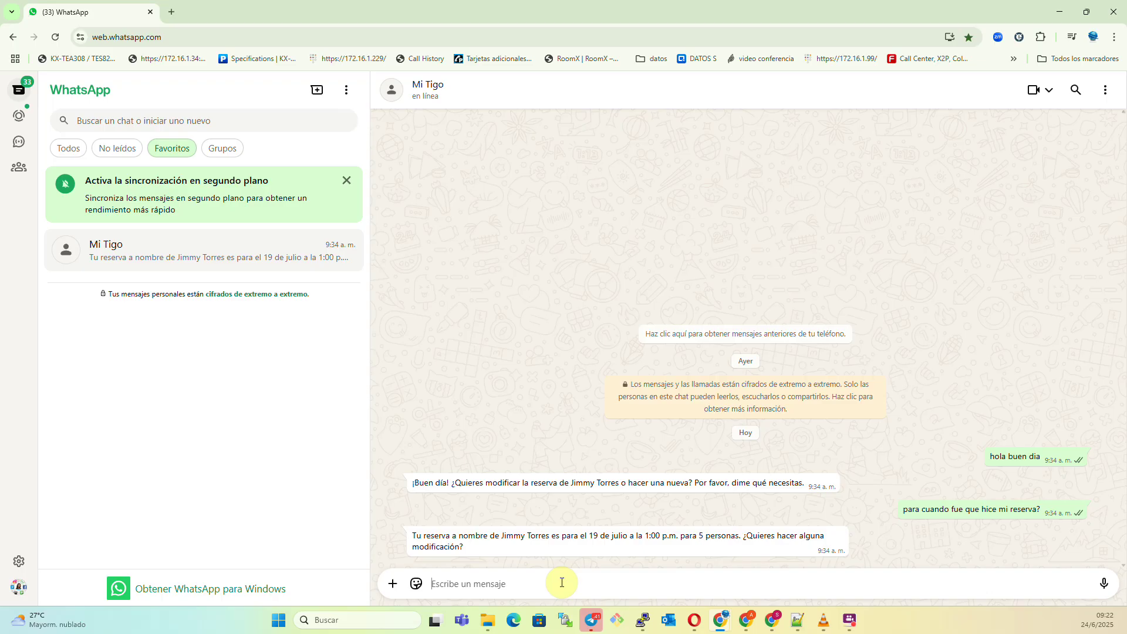
{"action": "type", "text": "ok, perfecto"}
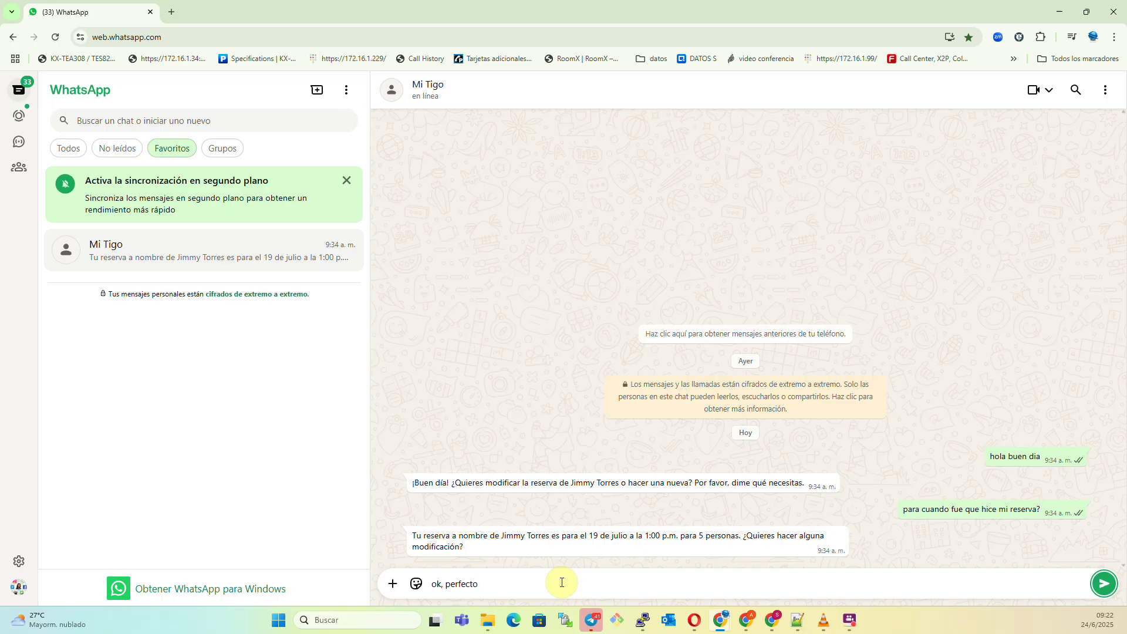
{"action": "key", "text": "Return"}
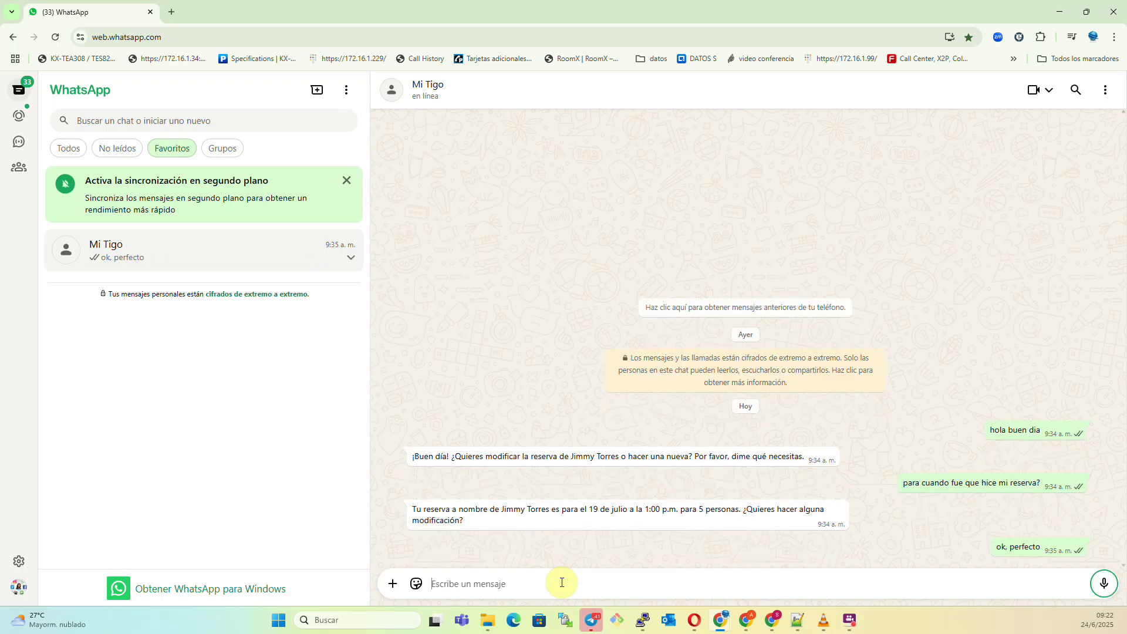
Write 'quiero hablar con un agente humano', check the n8n and agent console windows, then send it.
{"action": "type", "text": "quiero hab"}
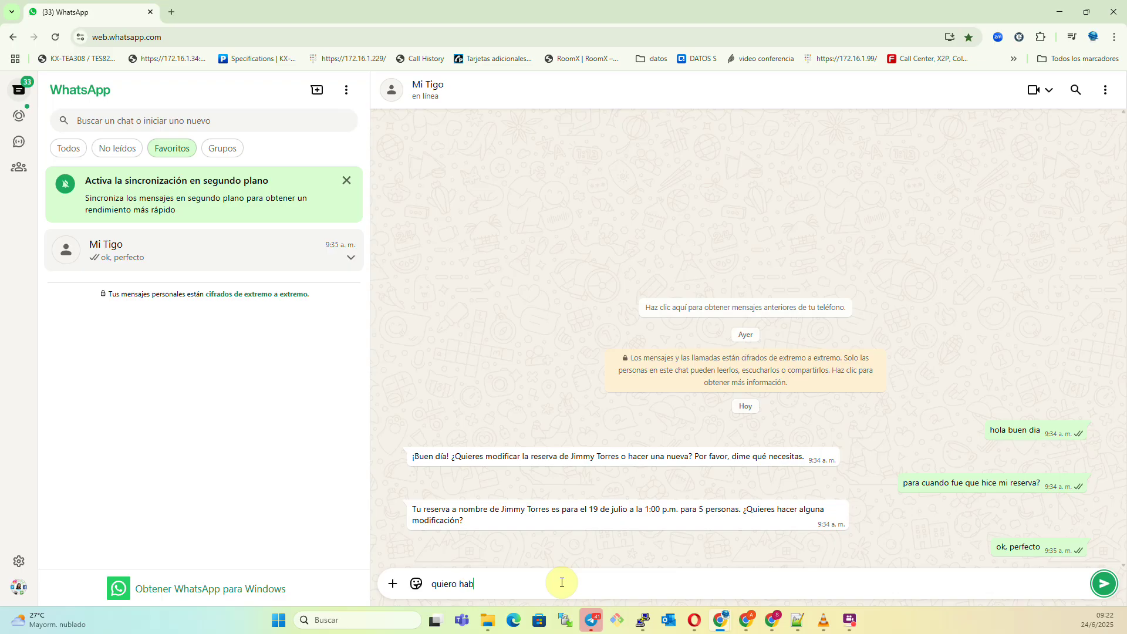
{"action": "type", "text": "lar con un agente humano"}
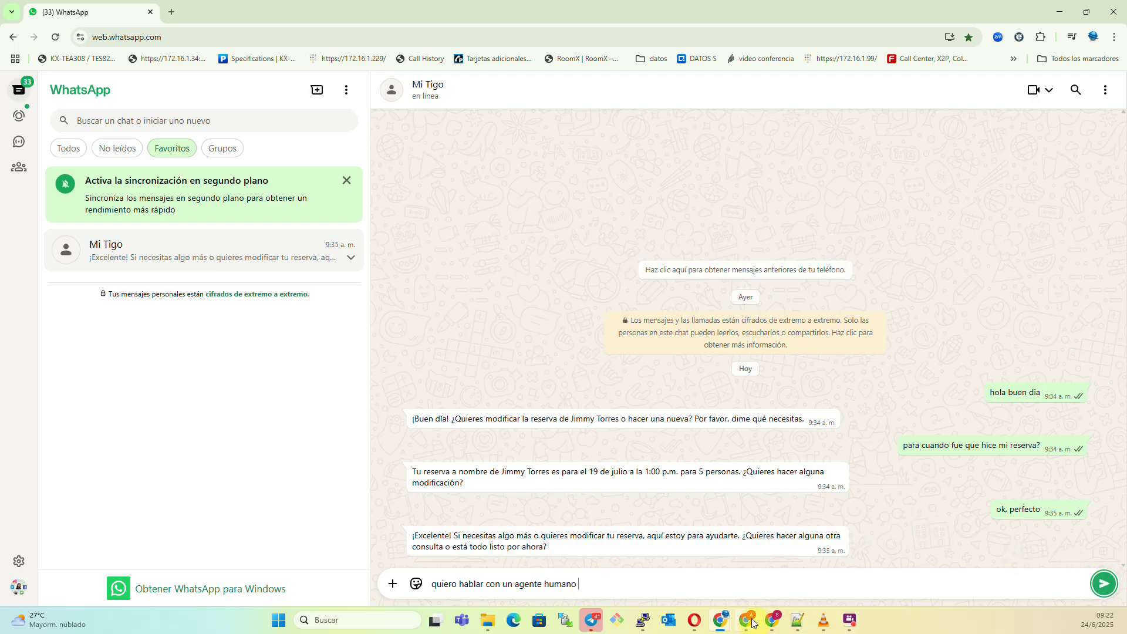
{"action": "mouse_move", "coordinate": [752, 620]}
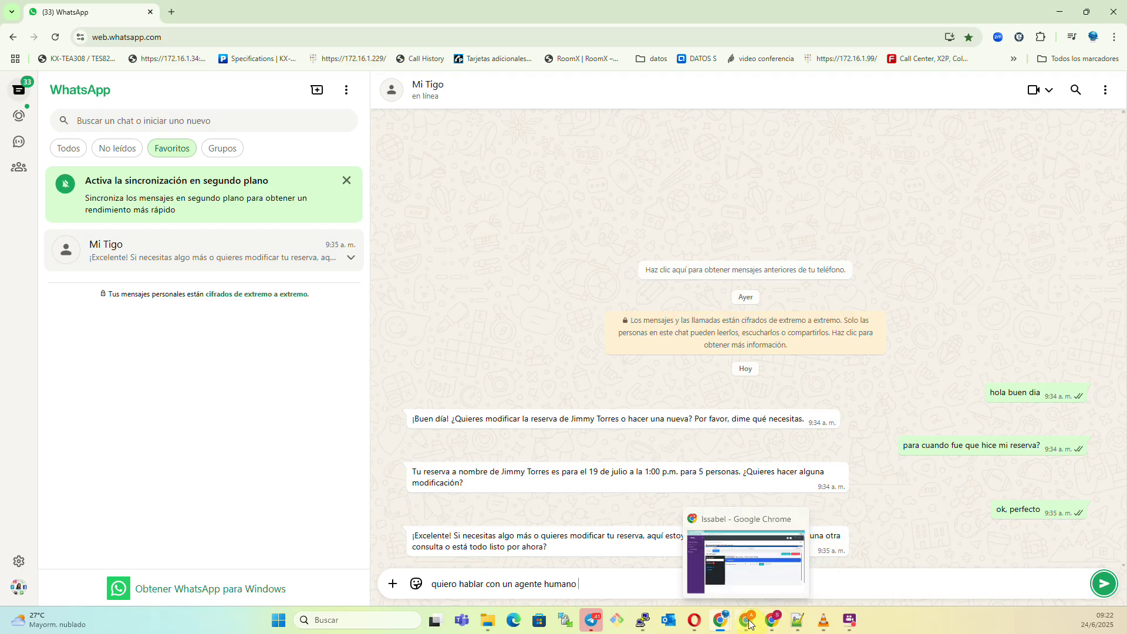
{"action": "left_click", "coordinate": [778, 624]}
{"action": "left_click", "coordinate": [234, 14]}
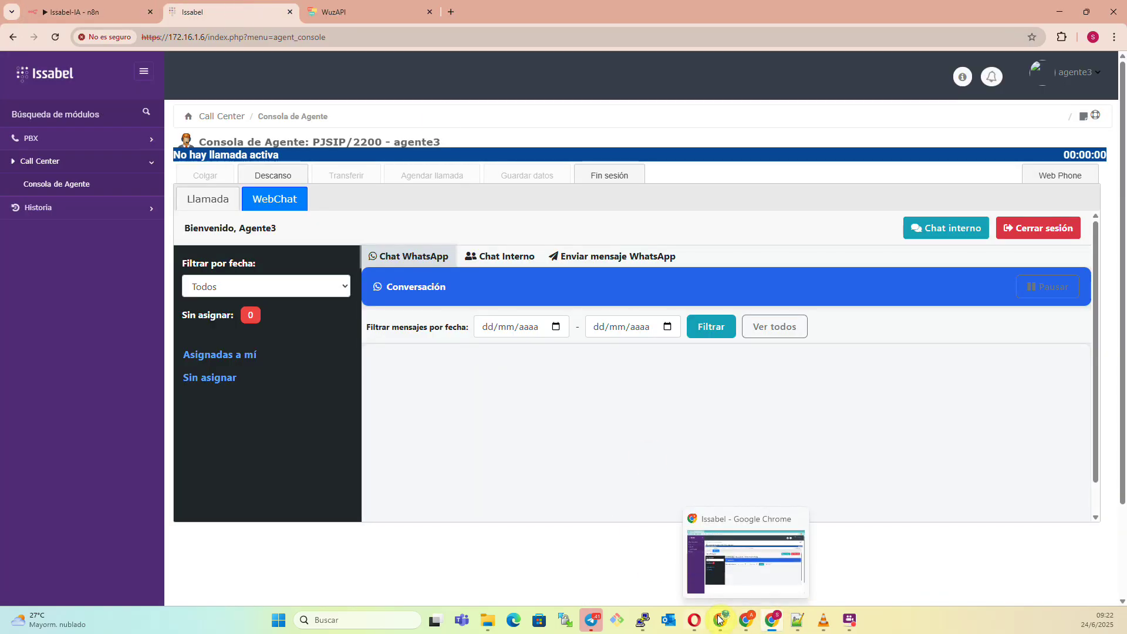
{"action": "mouse_move", "coordinate": [721, 620]}
{"action": "left_click", "coordinate": [885, 574]}
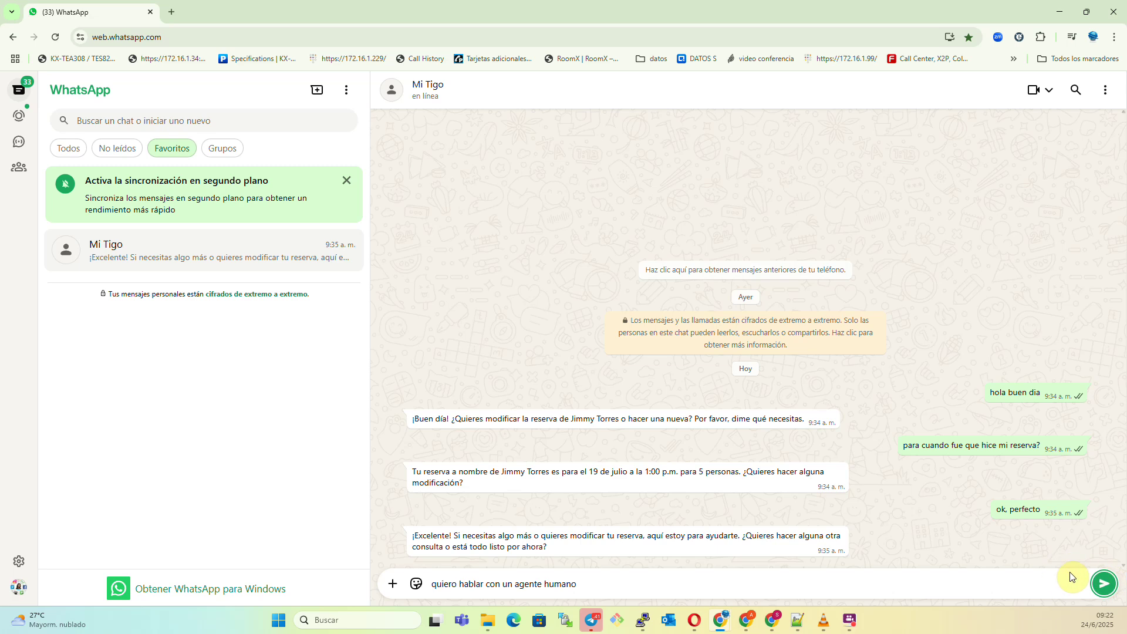
{"action": "left_click", "coordinate": [1103, 584]}
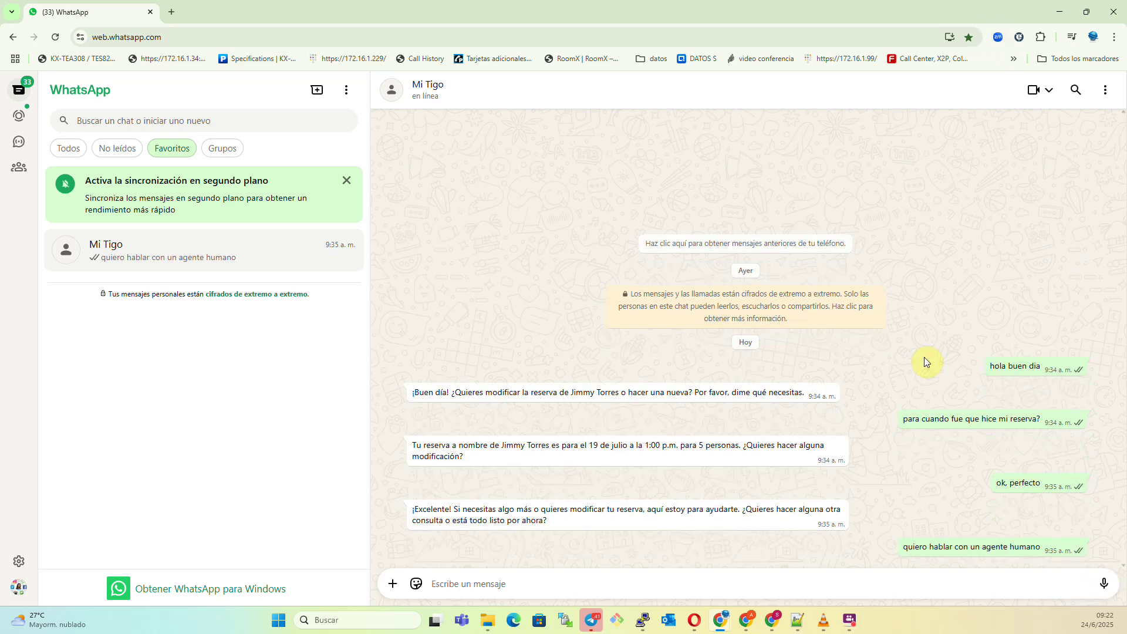
Minimize WhatsApp and switch between both agent consoles, settling on agente3's.
{"action": "left_click", "coordinate": [1060, 16]}
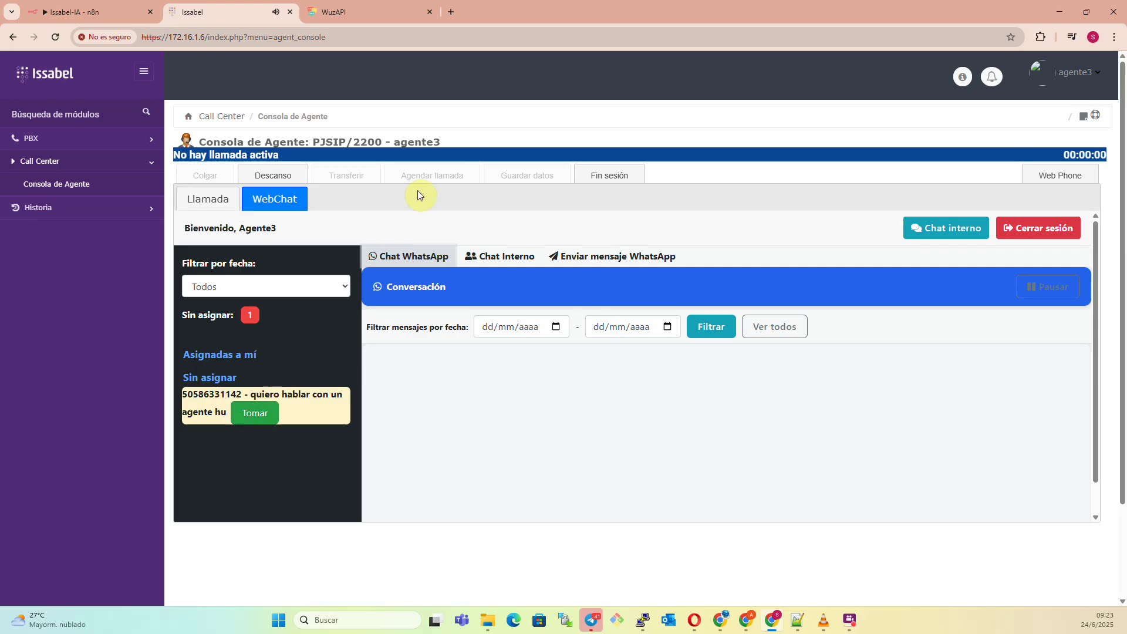
{"action": "left_click", "coordinate": [397, 142]}
{"action": "left_click", "coordinate": [748, 623]}
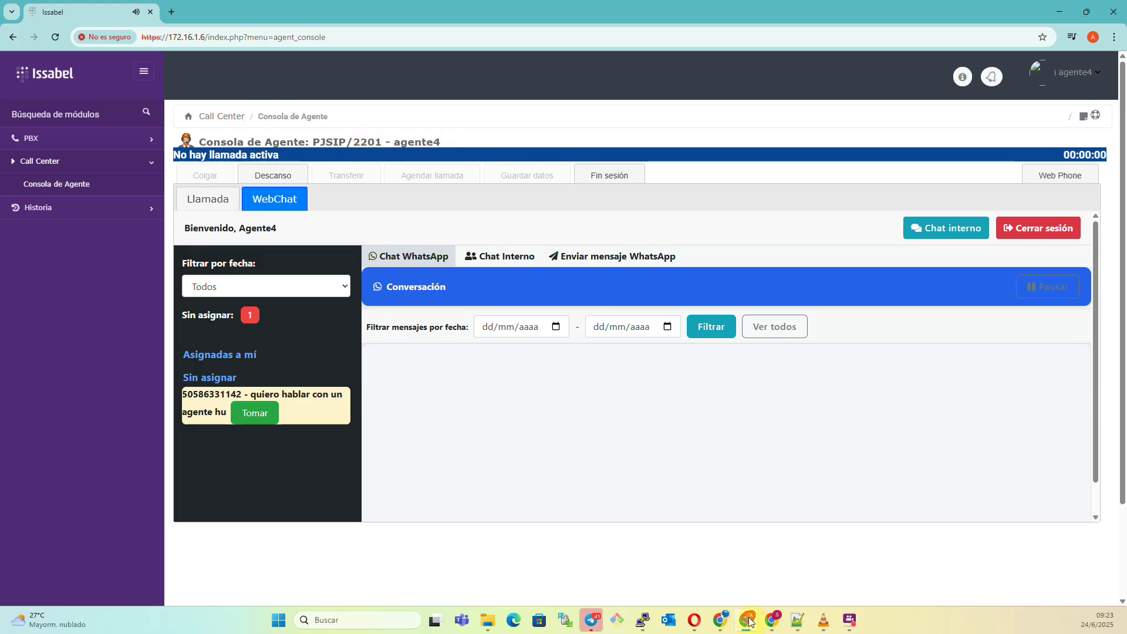
{"action": "left_click", "coordinate": [772, 620]}
Take the waiting WhatsApp chat and reply 'hola, hablo con un agente de atencion?'.
{"action": "left_click", "coordinate": [261, 414]}
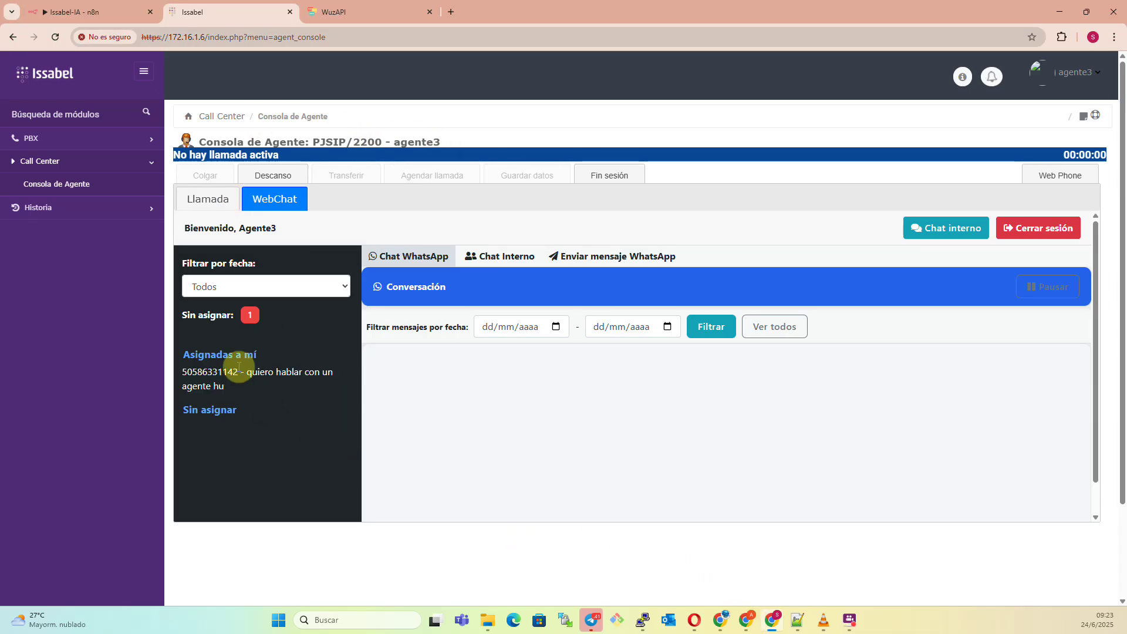
{"action": "left_click", "coordinate": [230, 373]}
{"action": "left_click", "coordinate": [581, 501]}
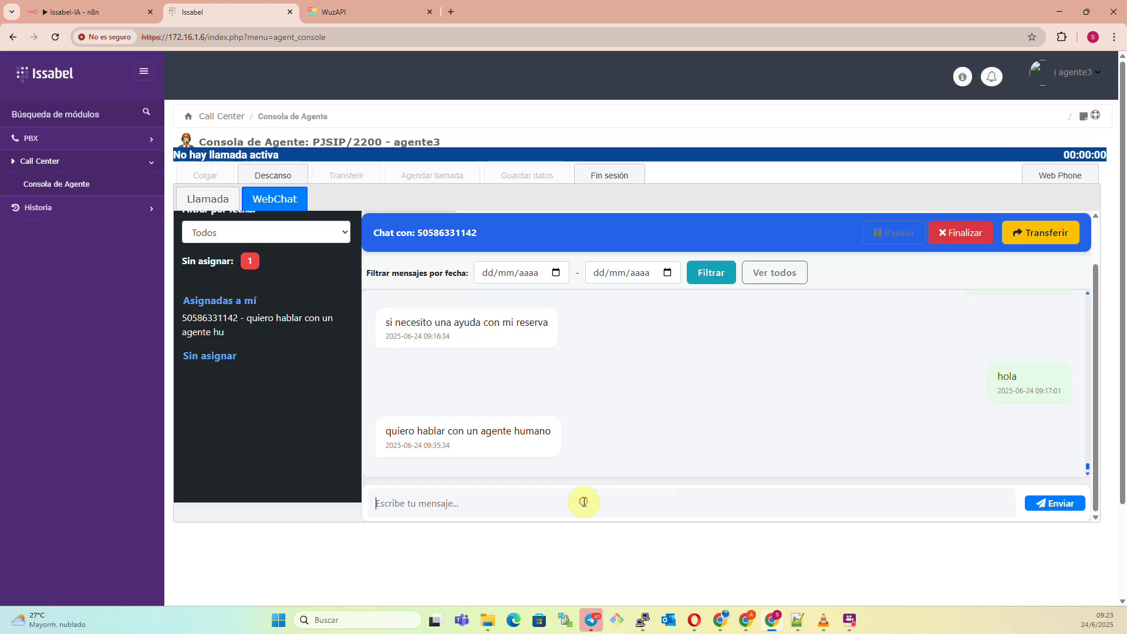
{"action": "type", "text": "gt"}
{"action": "key", "text": "BackSpace"}
{"action": "key", "text": "BackSpace"}
{"action": "type", "text": "hola, hablo con un agente de atencion?"}
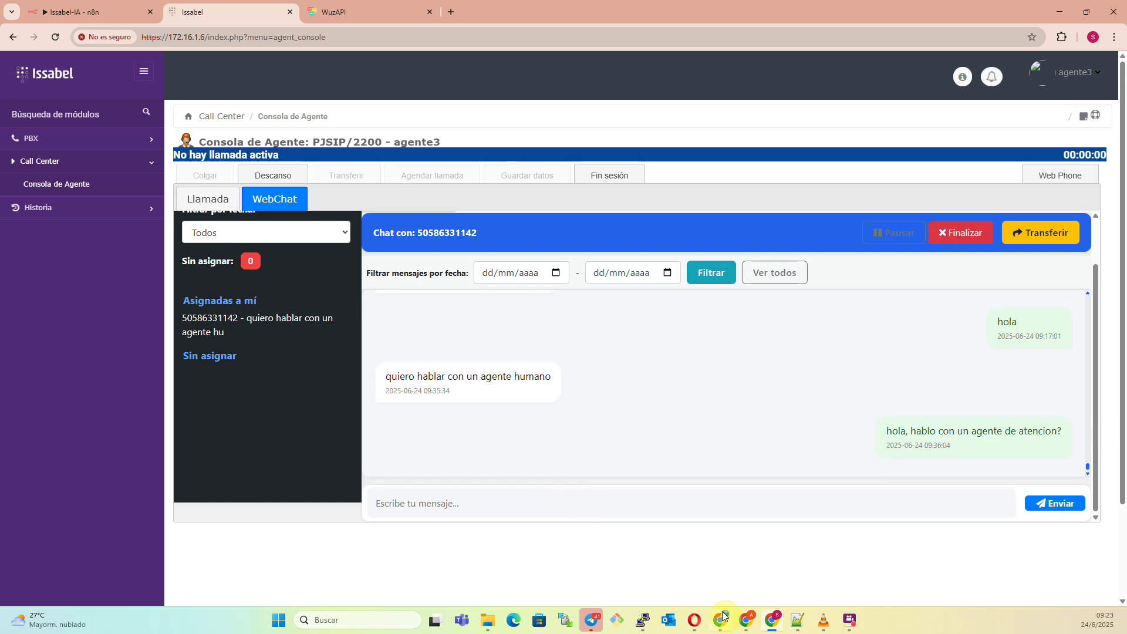
Return to WhatsApp Web and answer the agent with 'ok, haciendo pruebas'.
{"action": "mouse_move", "coordinate": [720, 620]}
{"action": "left_click", "coordinate": [891, 568]}
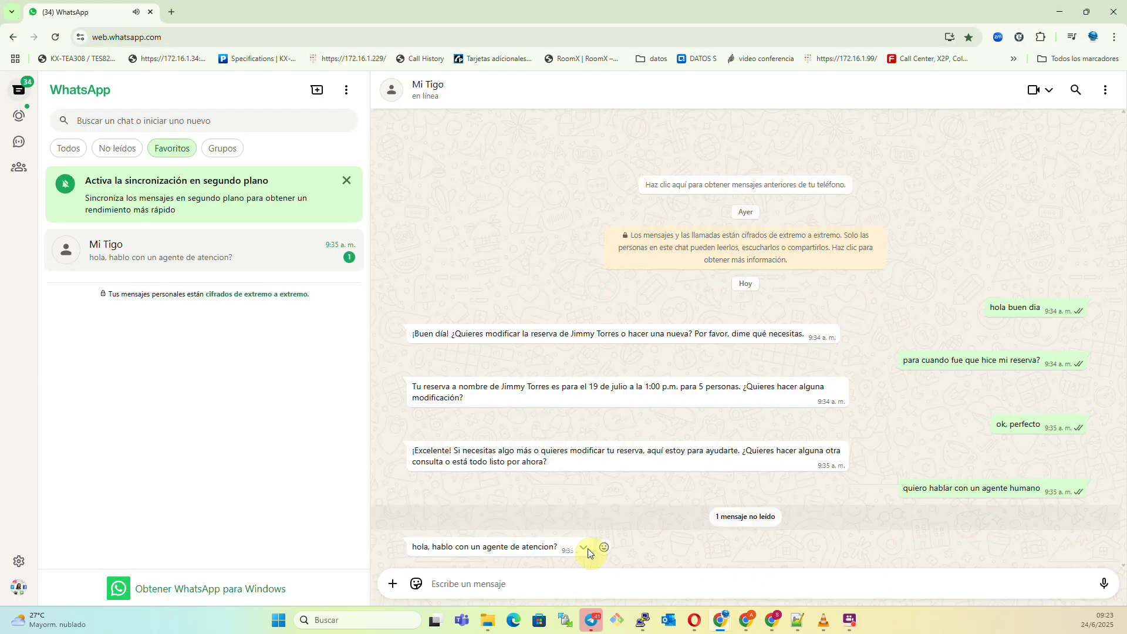
{"action": "type", "text": "ok, haciendo pruebas"}
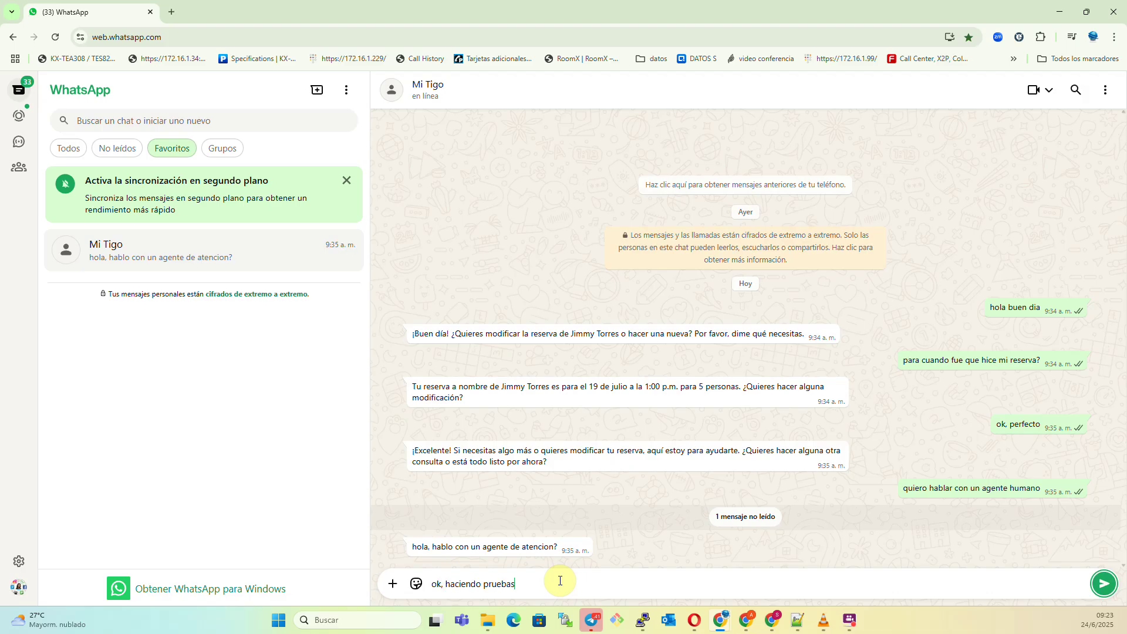
{"action": "key", "text": "Return"}
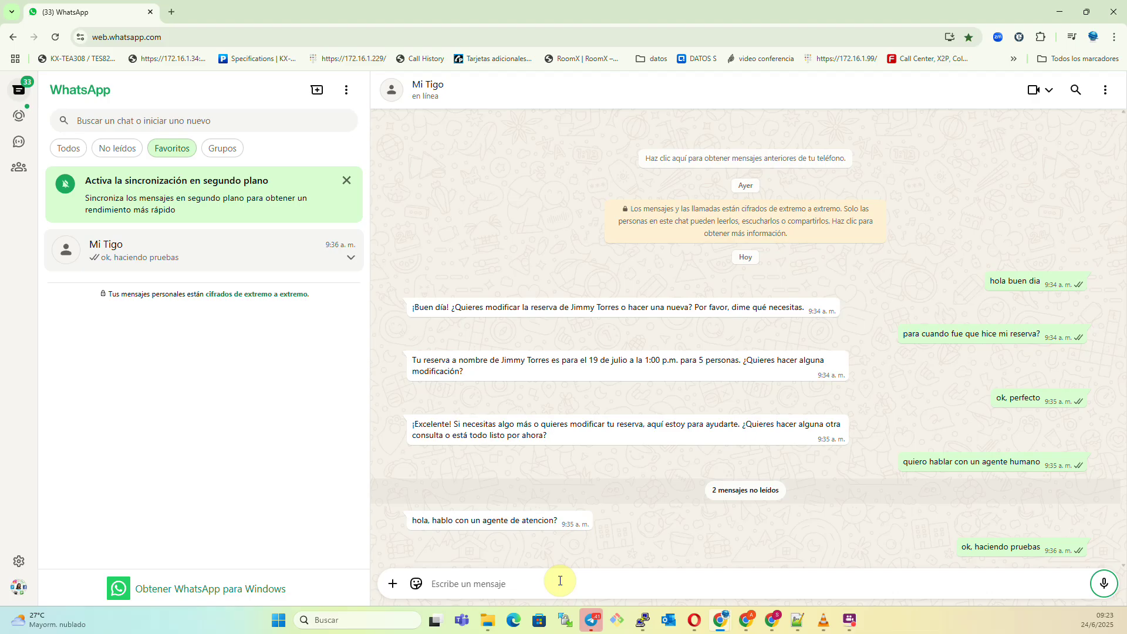
Transfer the conversation to Agente4 (2201) and acknowledge the '¡Conversación transferida!' alert.
{"action": "mouse_move", "coordinate": [745, 622]}
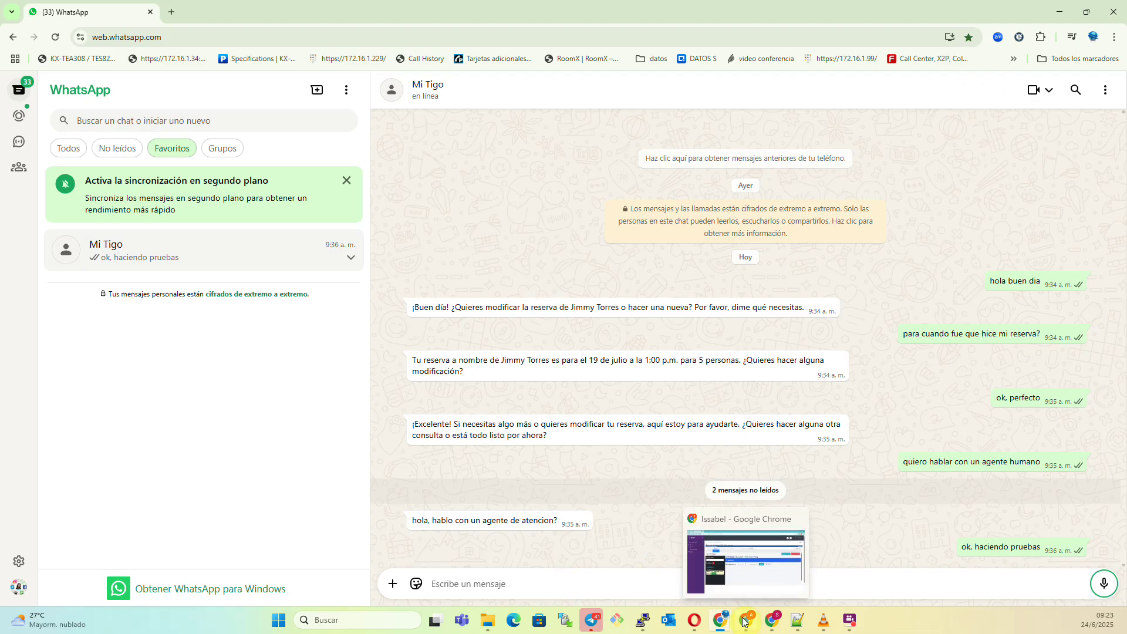
{"action": "left_click", "coordinate": [745, 561]}
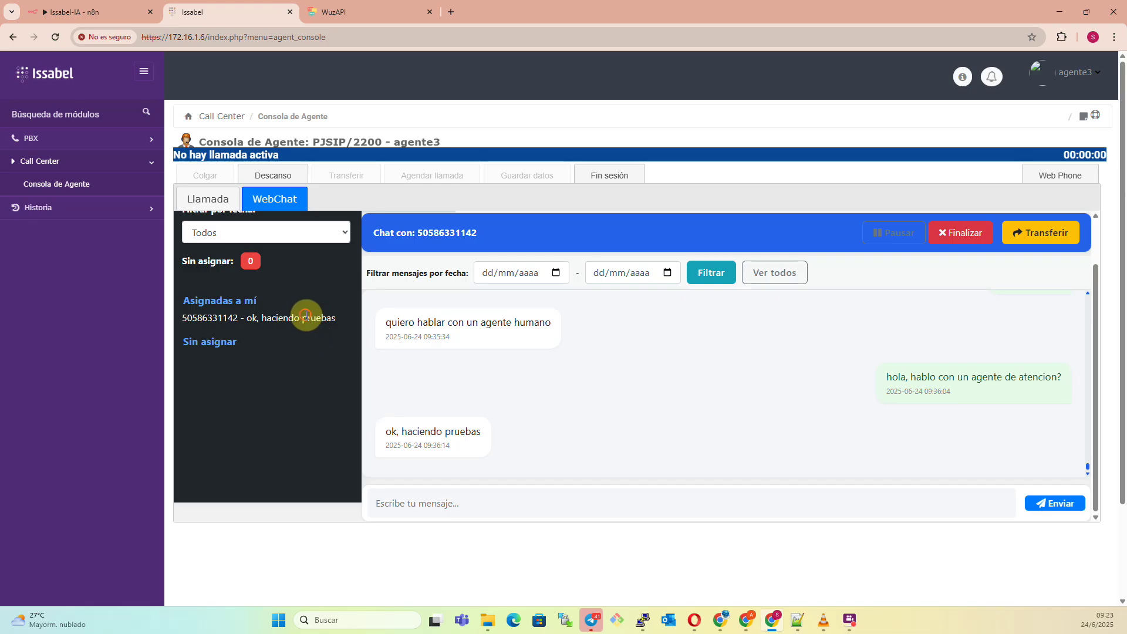
{"action": "left_click", "coordinate": [1043, 234]}
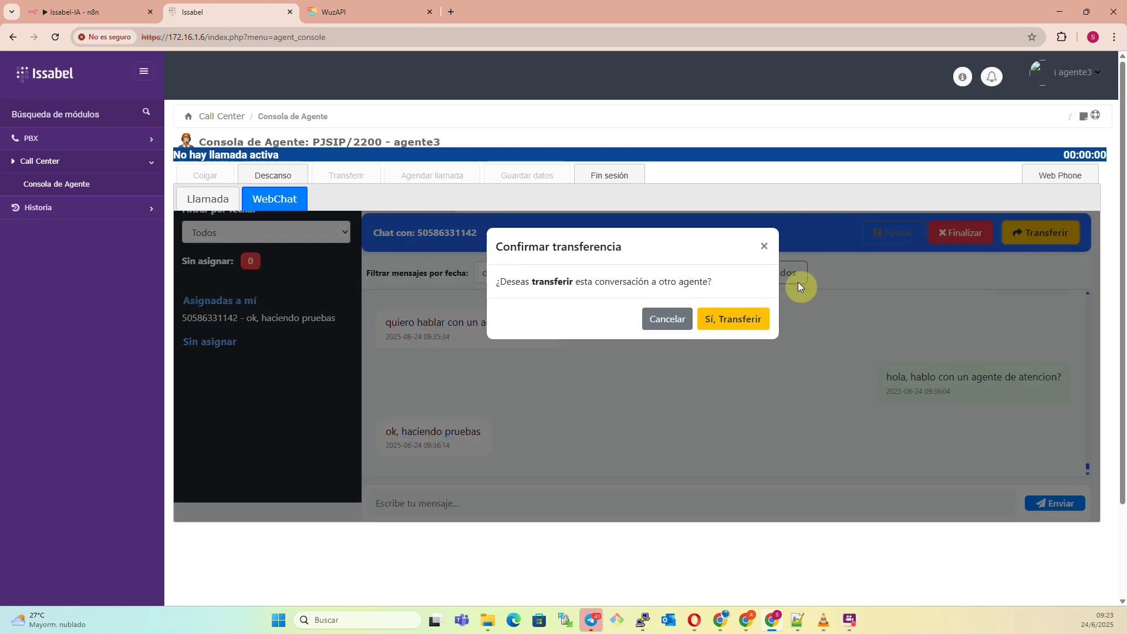
{"action": "left_click", "coordinate": [731, 321]}
{"action": "left_click", "coordinate": [672, 374]}
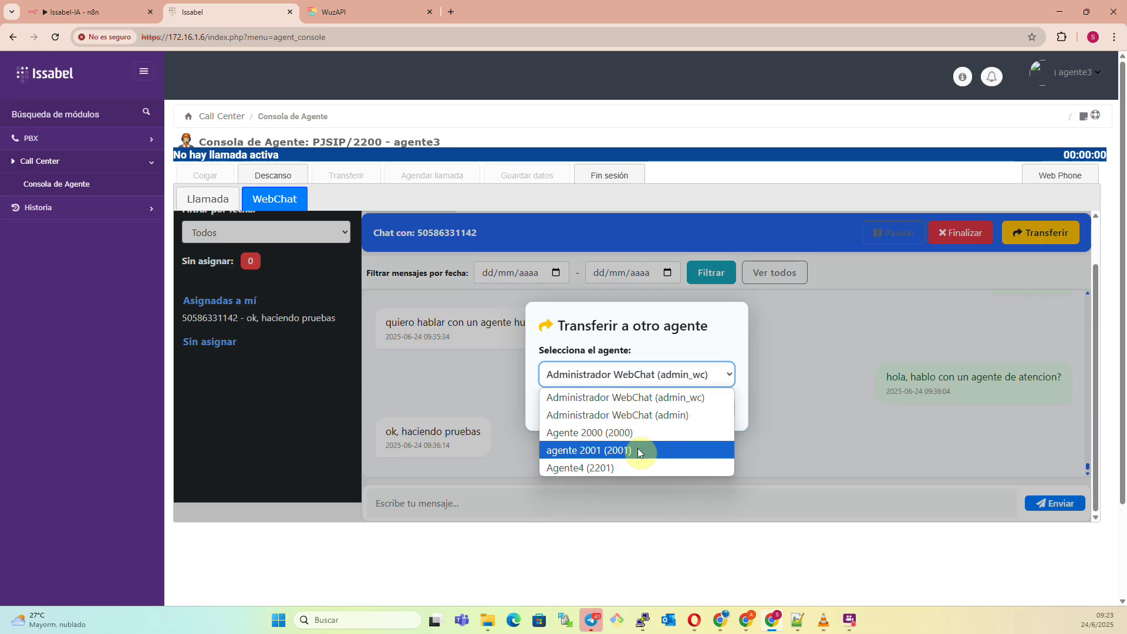
{"action": "left_click", "coordinate": [626, 467]}
{"action": "left_click", "coordinate": [686, 409]}
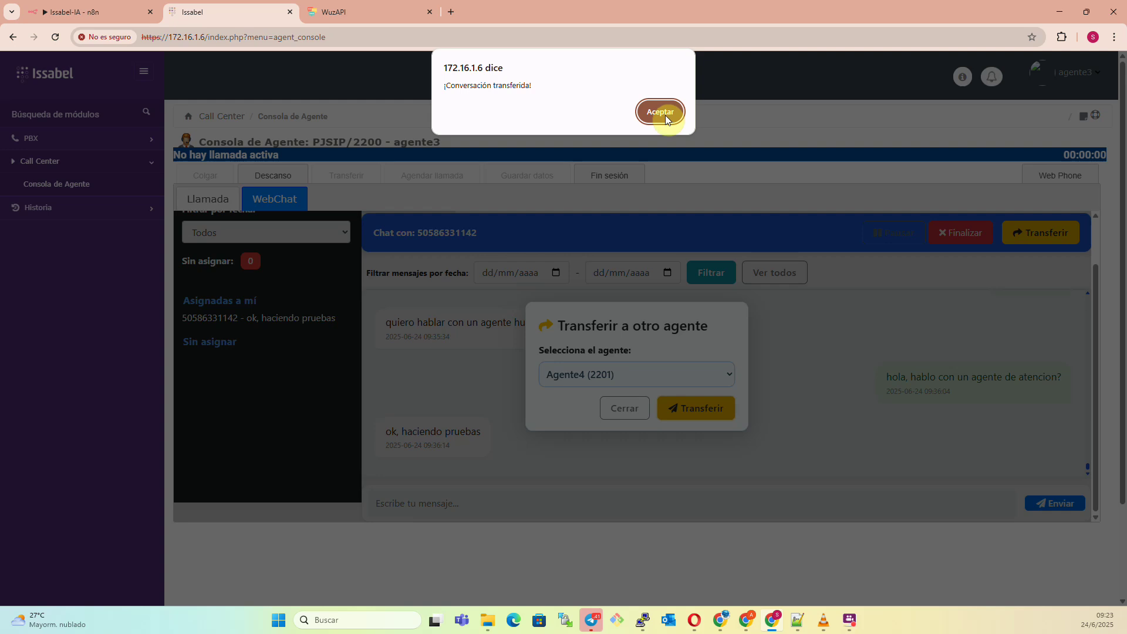
{"action": "left_click", "coordinate": [663, 113]}
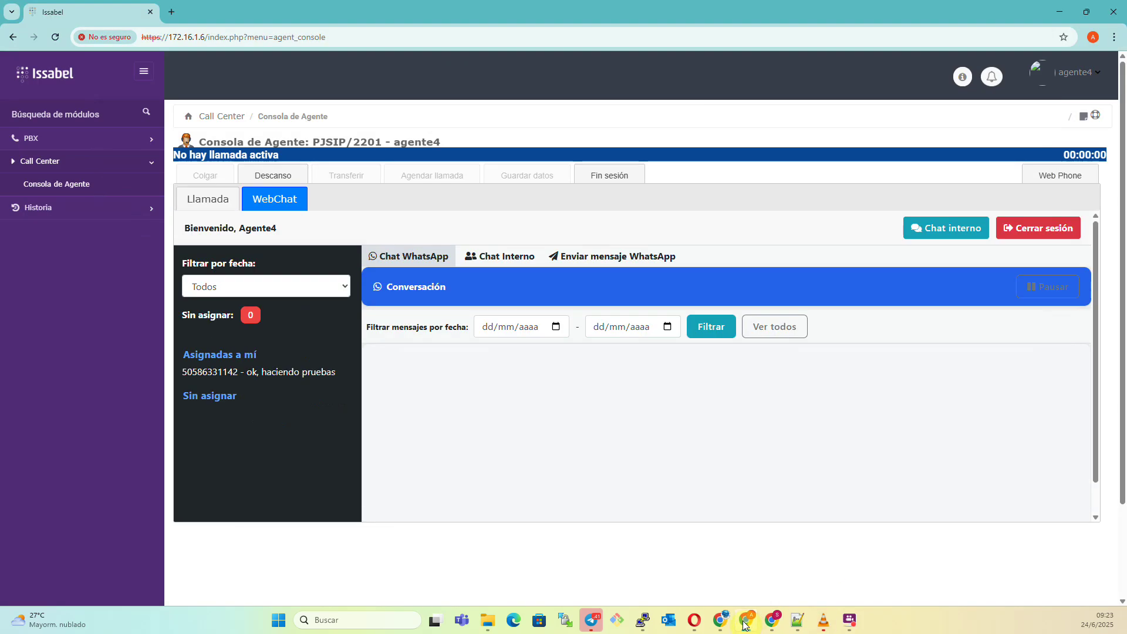
Send the reply 'ok,' in the transferred customer conversation under Asignadas a mí.
{"action": "left_click", "coordinate": [297, 372]}
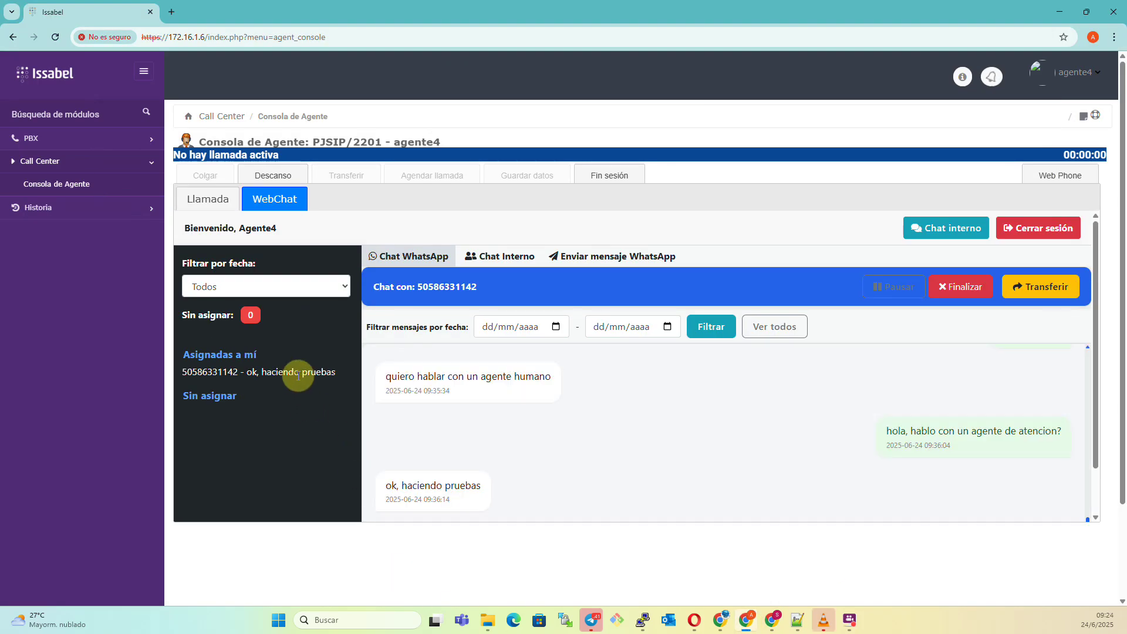
{"action": "scroll", "coordinate": [555, 505], "scroll_direction": "down", "scroll_amount": 1}
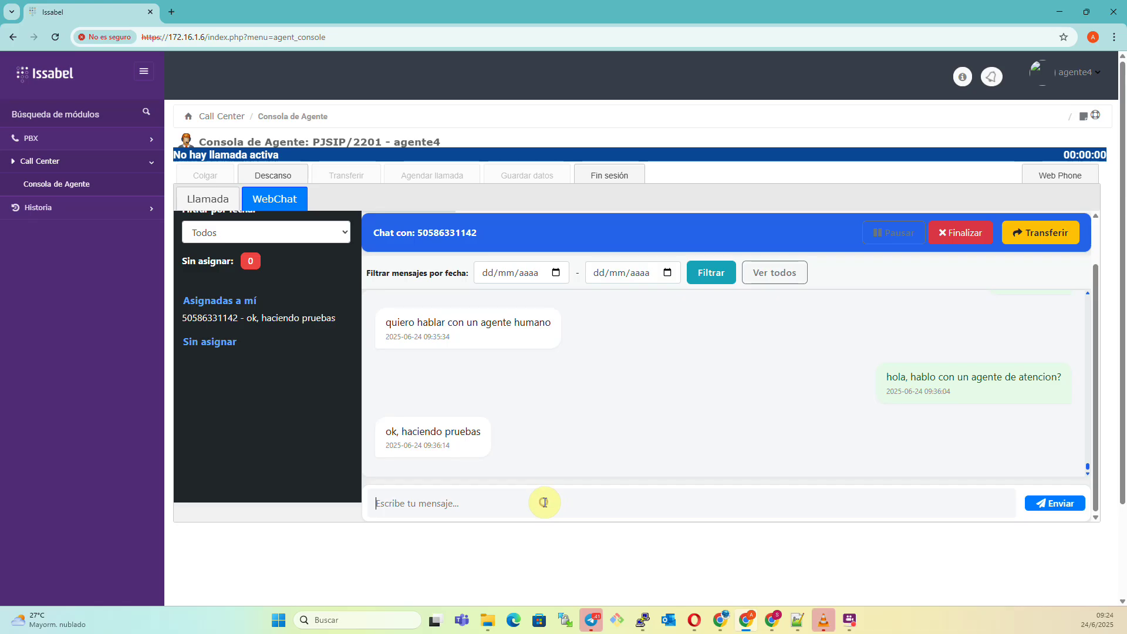
{"action": "left_click", "coordinate": [545, 503]}
{"action": "type", "text": "ok,"}
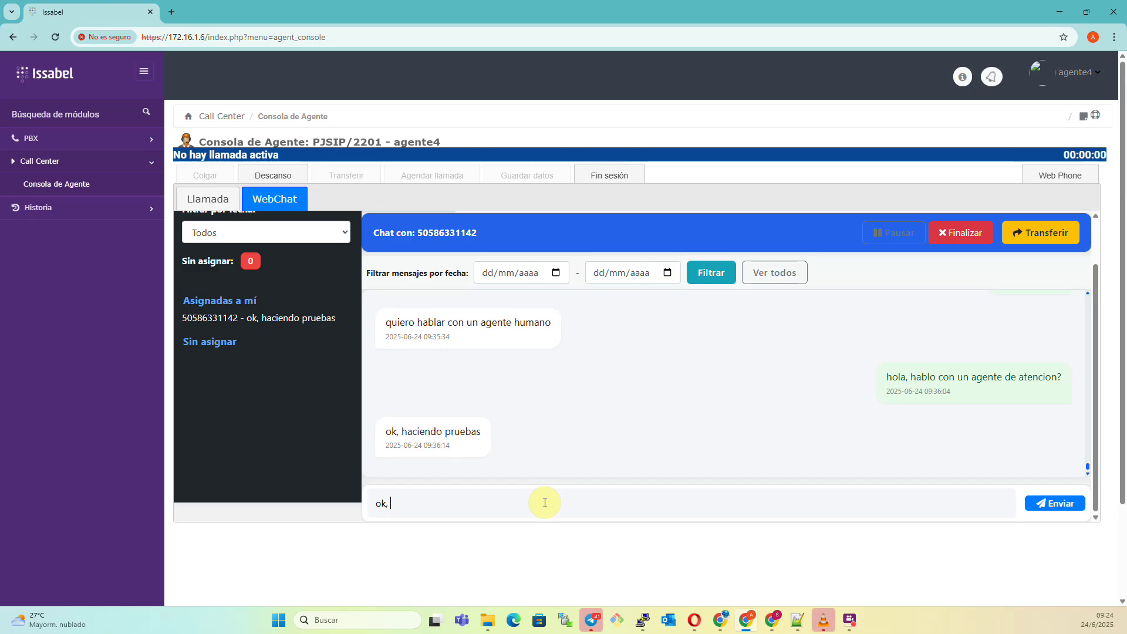
{"action": "key", "text": "Return"}
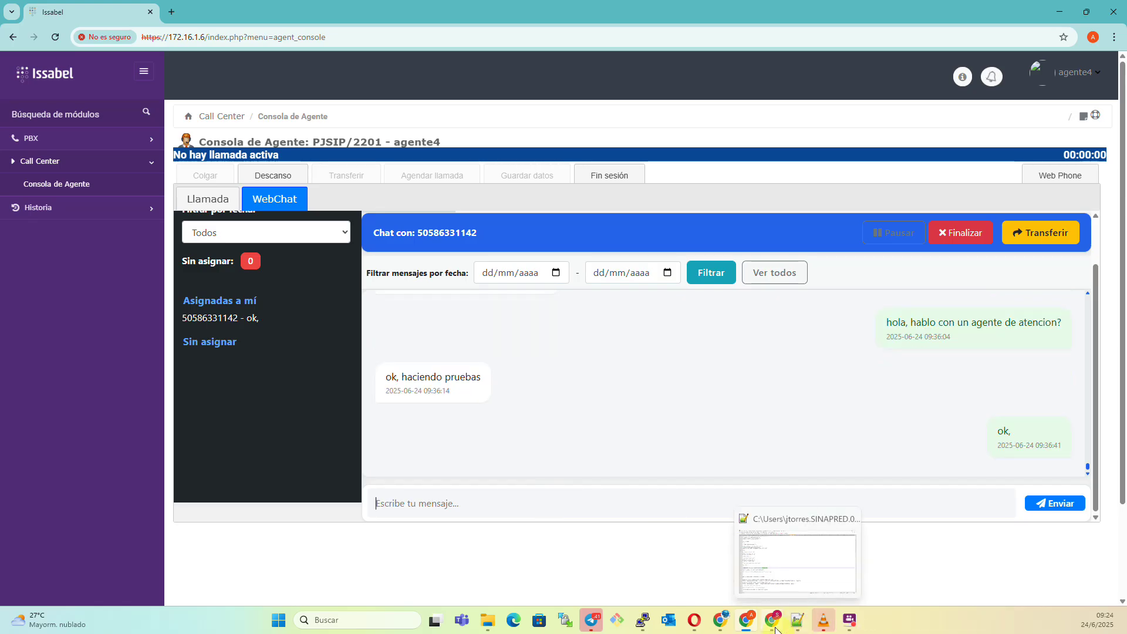
Confirm 'ok,' arrived in WhatsApp Web's Mi Tigo chat, then return to Issabel.
{"action": "mouse_move", "coordinate": [727, 623]}
{"action": "left_click", "coordinate": [916, 562]}
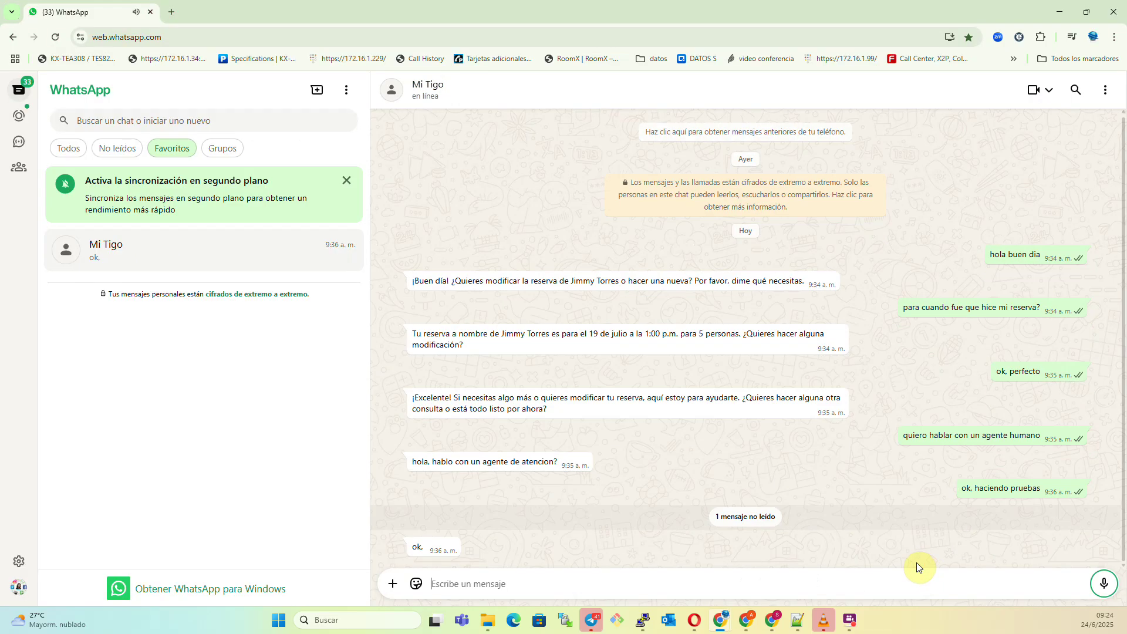
{"action": "left_click", "coordinate": [746, 620]}
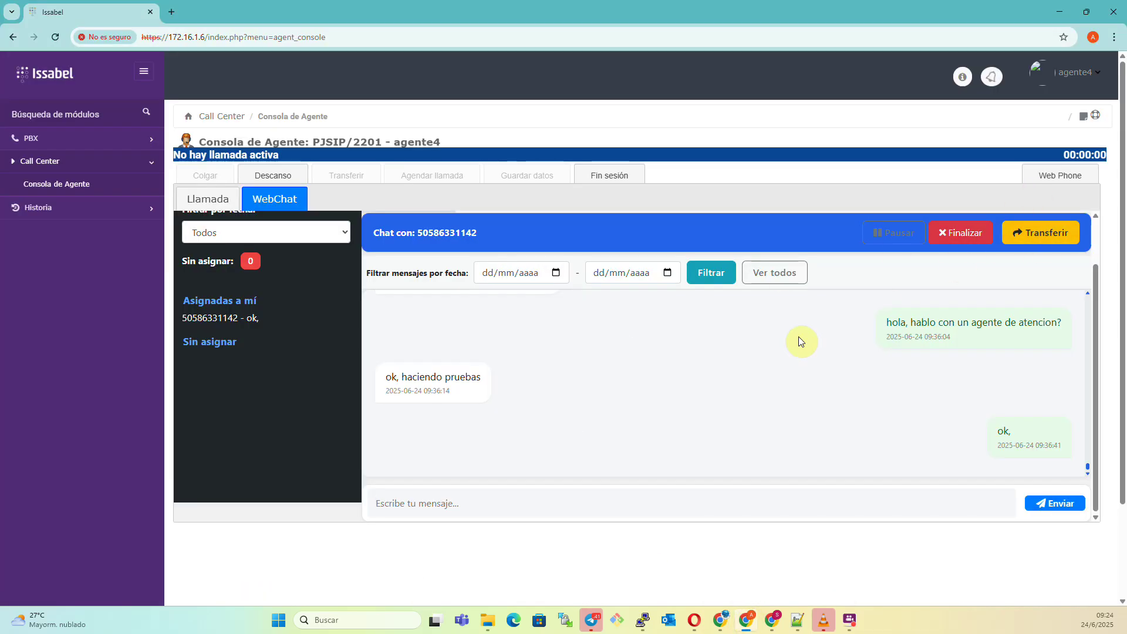
Reopen the customer's conversation and dismiss the Chat interno message form unsent.
{"action": "left_click", "coordinate": [247, 317]}
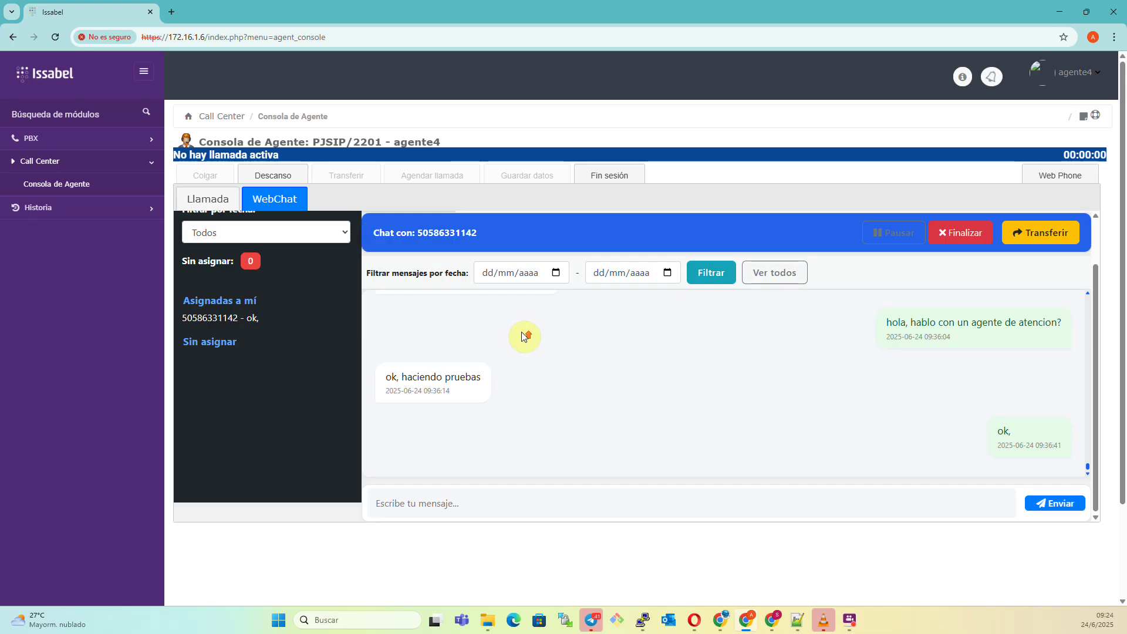
{"action": "scroll", "coordinate": [878, 439], "scroll_direction": "down", "scroll_amount": 3}
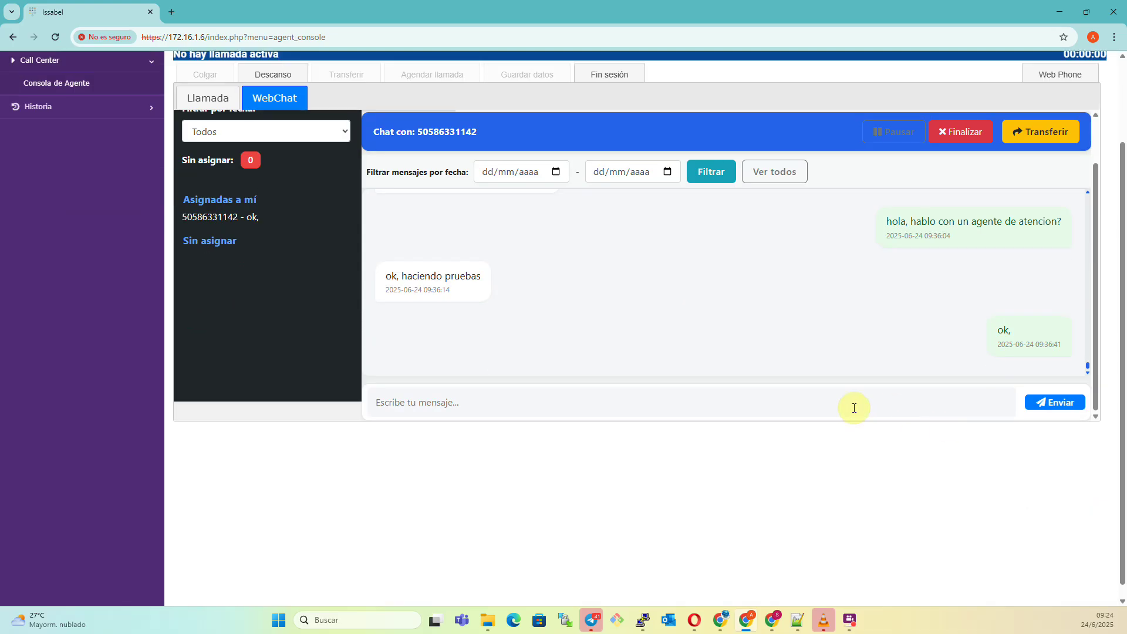
{"action": "scroll", "coordinate": [848, 327], "scroll_direction": "up", "scroll_amount": 2}
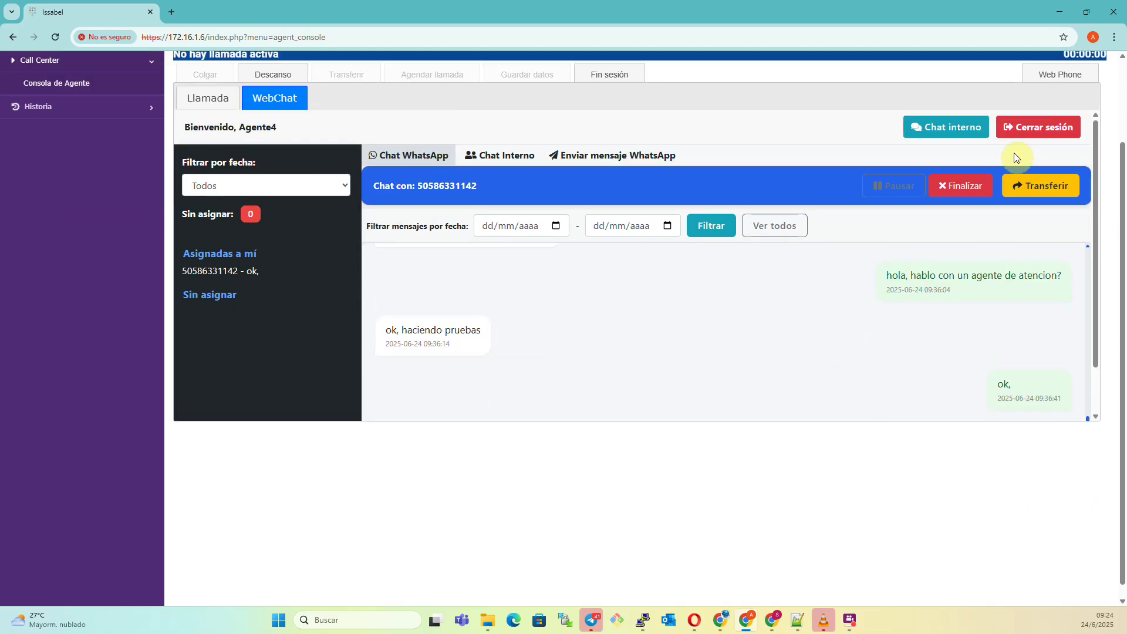
{"action": "left_click", "coordinate": [946, 127]}
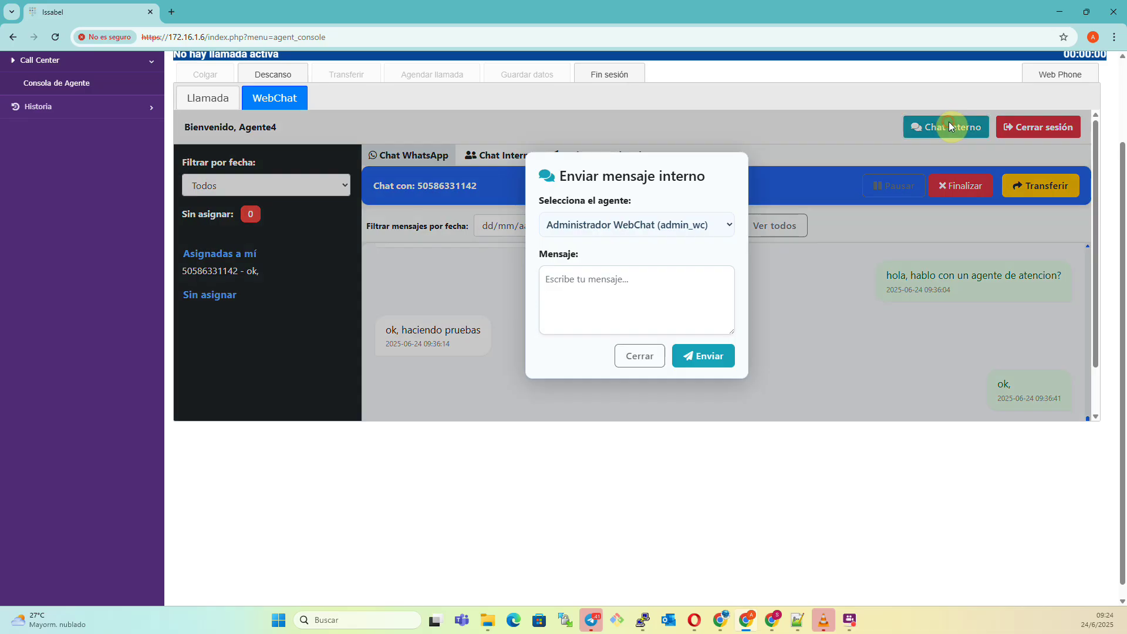
{"action": "left_click", "coordinate": [653, 355]}
Browse the Chat Interno history and the Enviar mensaje WhatsApp tab.
{"action": "left_click", "coordinate": [529, 161]}
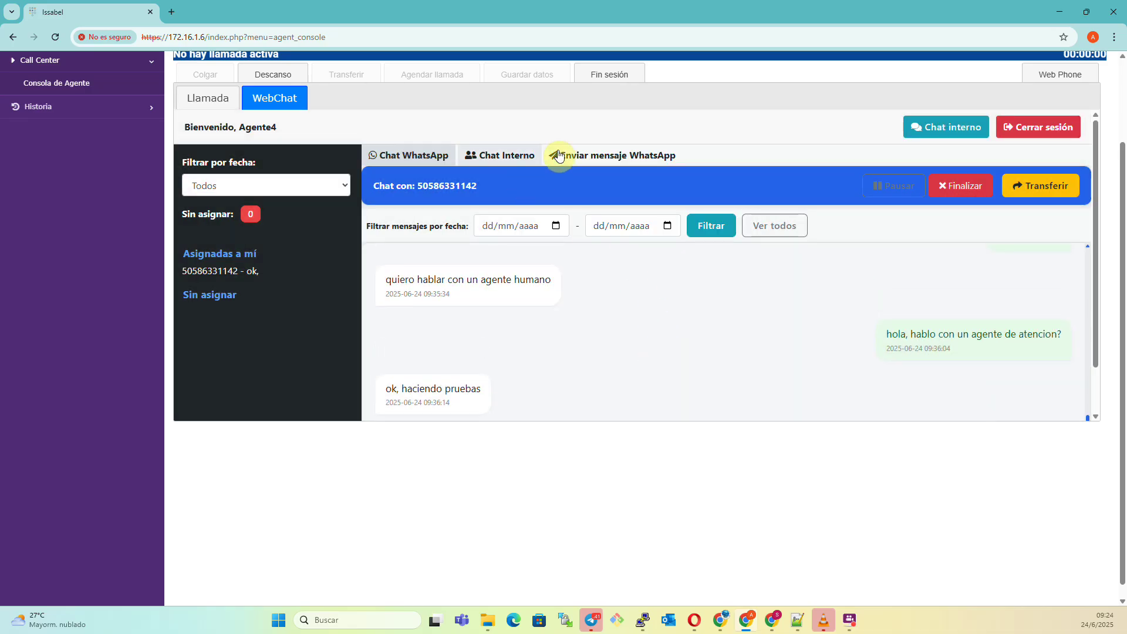
{"action": "scroll", "coordinate": [710, 354], "scroll_direction": "up", "scroll_amount": 5}
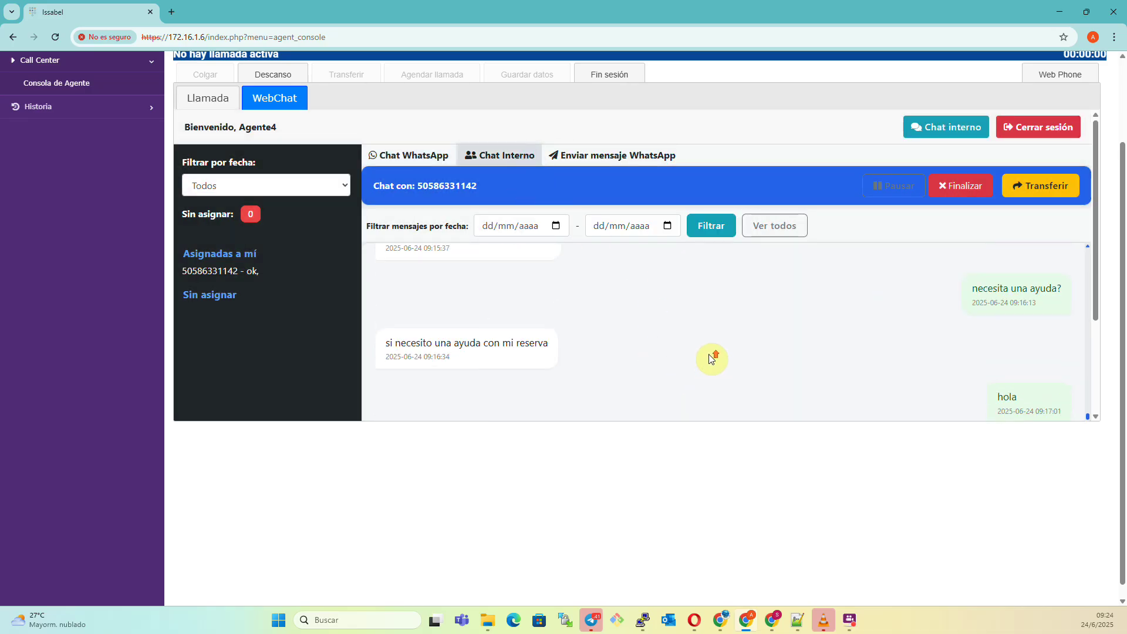
{"action": "scroll", "coordinate": [709, 354], "scroll_direction": "up", "scroll_amount": 5}
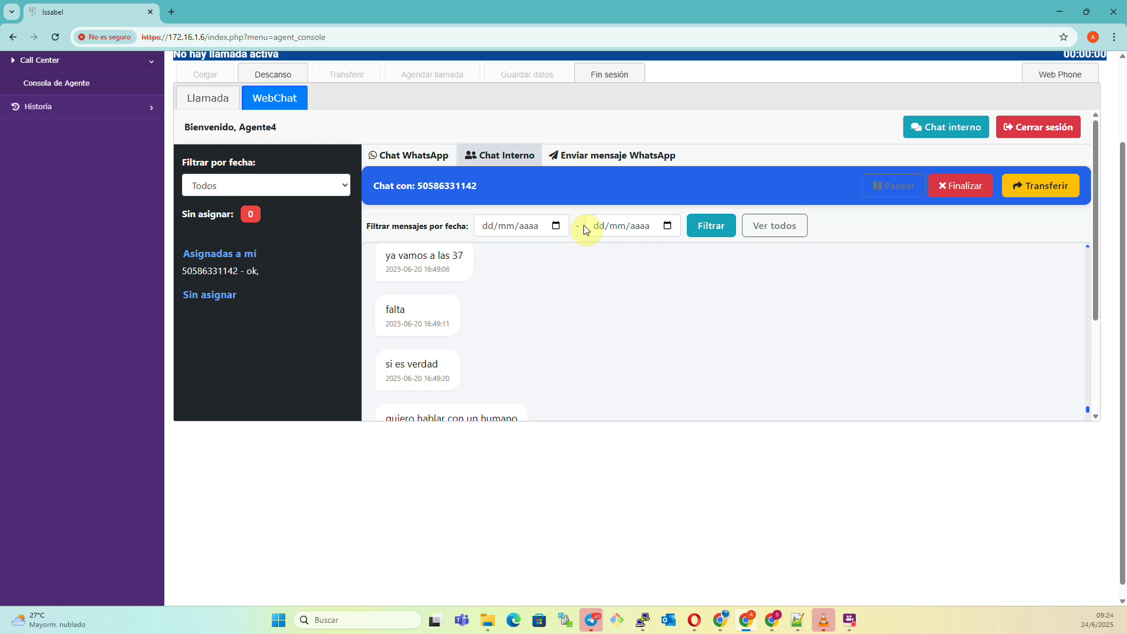
{"action": "left_click", "coordinate": [620, 159]}
Back in the Chat WhatsApp conversation, end it with Finalizar and confirm Sí, Finalizar.
{"action": "left_click", "coordinate": [438, 156]}
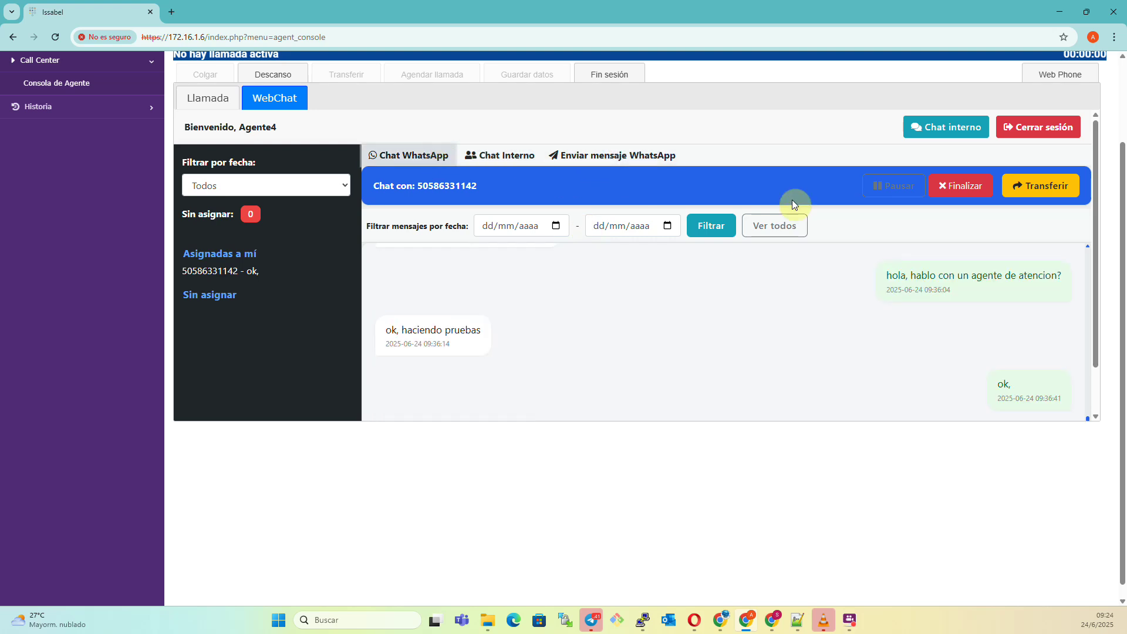
{"action": "scroll", "coordinate": [799, 296], "scroll_direction": "down", "scroll_amount": 1}
{"action": "scroll", "coordinate": [797, 294], "scroll_direction": "up", "scroll_amount": 10}
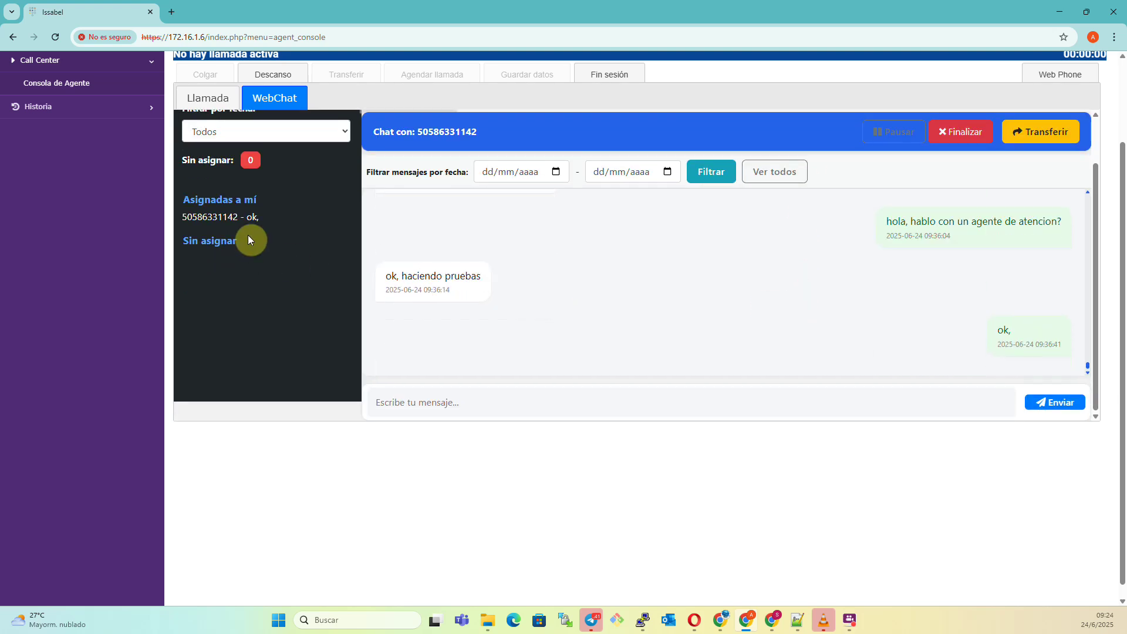
{"action": "scroll", "coordinate": [1055, 146], "scroll_direction": "up", "scroll_amount": 1}
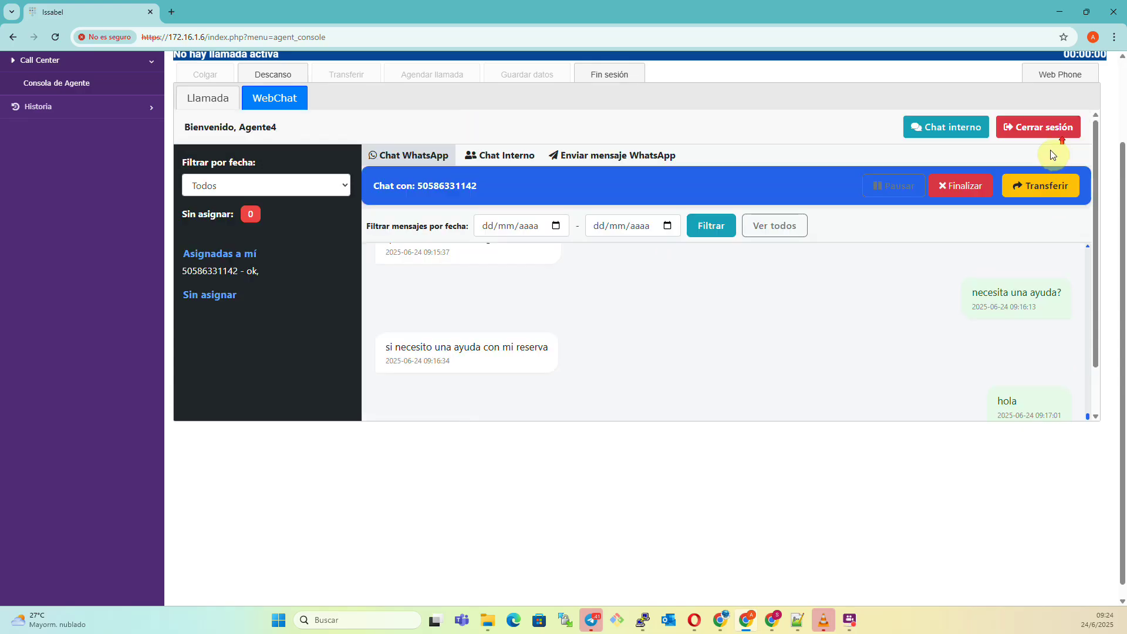
{"action": "left_click", "coordinate": [962, 187]}
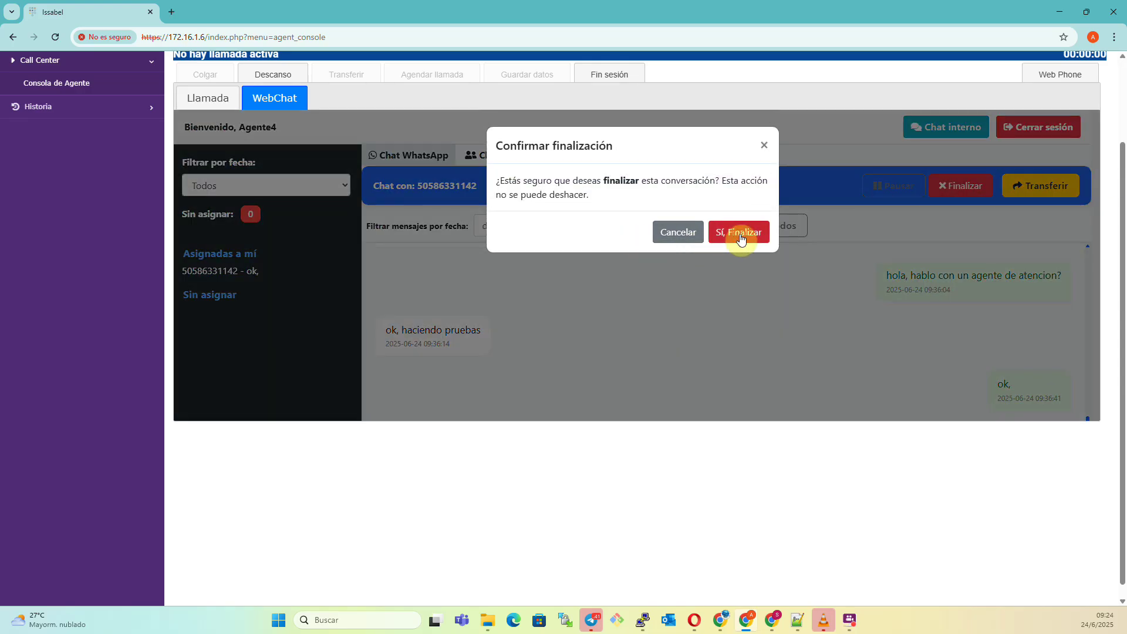
{"action": "left_click", "coordinate": [737, 234]}
On the Issabel admin dashboard, open the WebChat module under the PBX section.
{"action": "key", "text": "alt+Tab"}
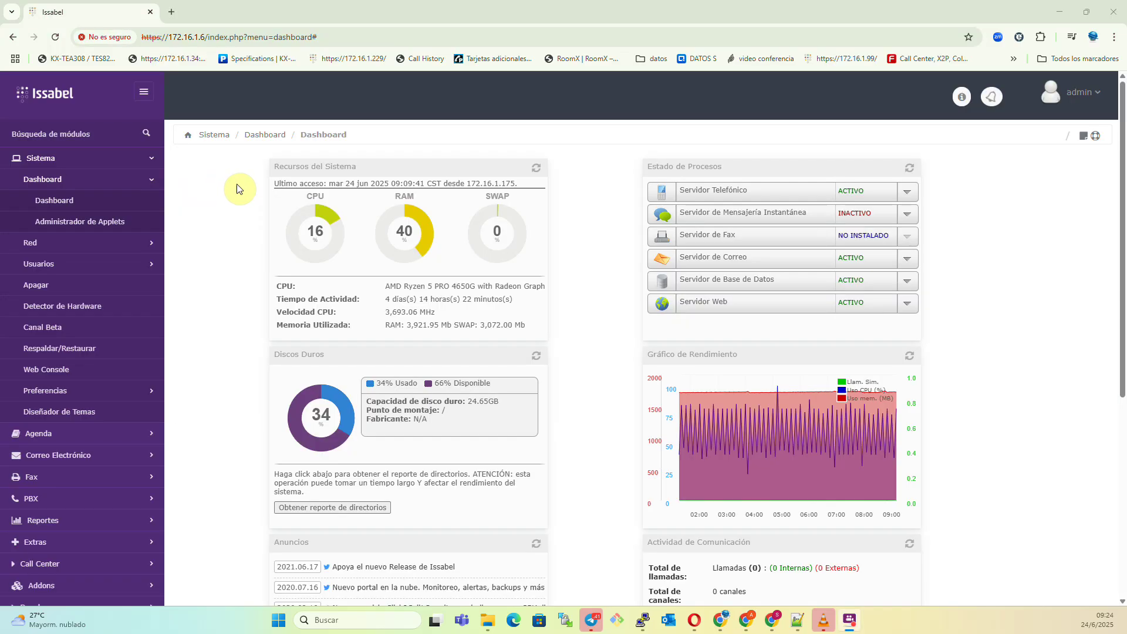
{"action": "left_click", "coordinate": [55, 37]}
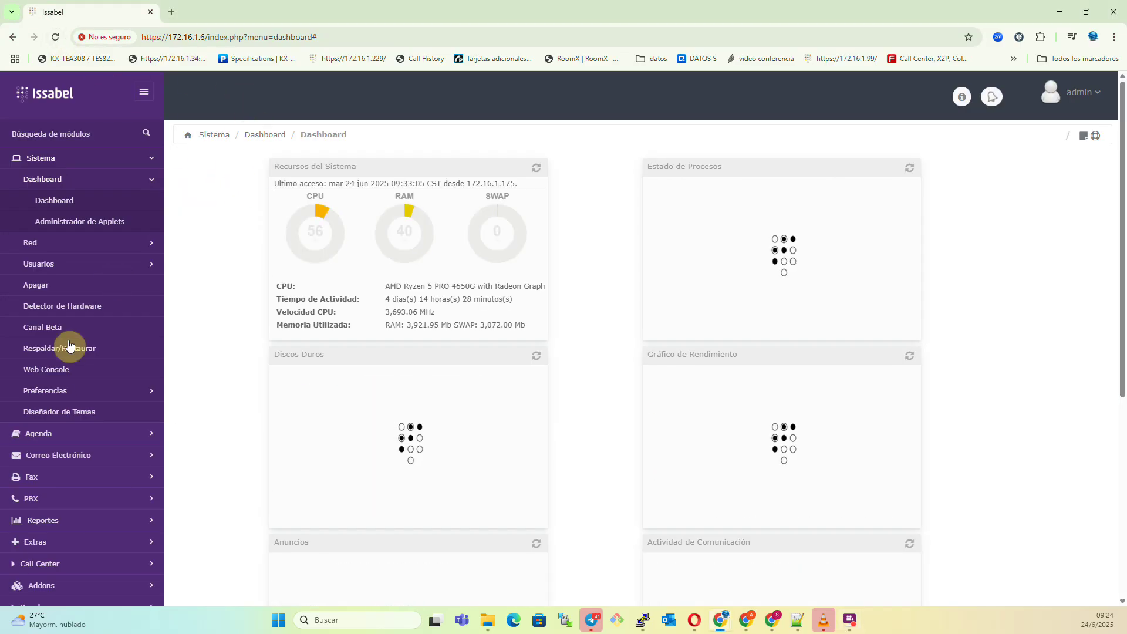
{"action": "left_click", "coordinate": [69, 505]}
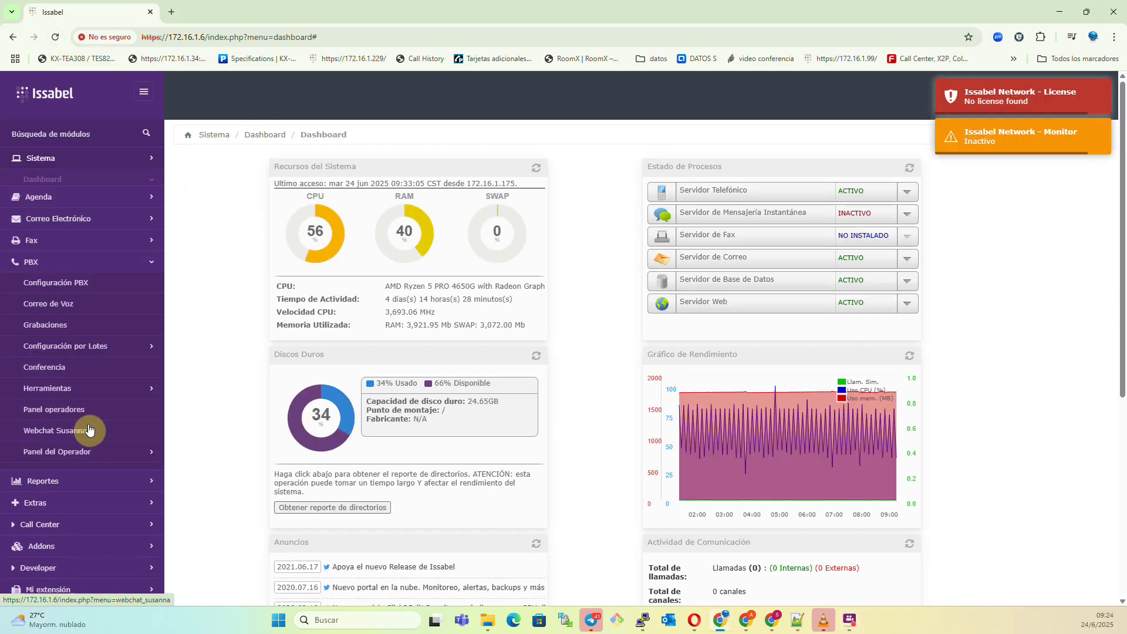
{"action": "left_click", "coordinate": [69, 423]}
Log in to Acceso WebChat as admin, retrying after the 'incorrectos' error.
{"action": "left_click", "coordinate": [554, 317]}
{"action": "type", "text": "admin"}
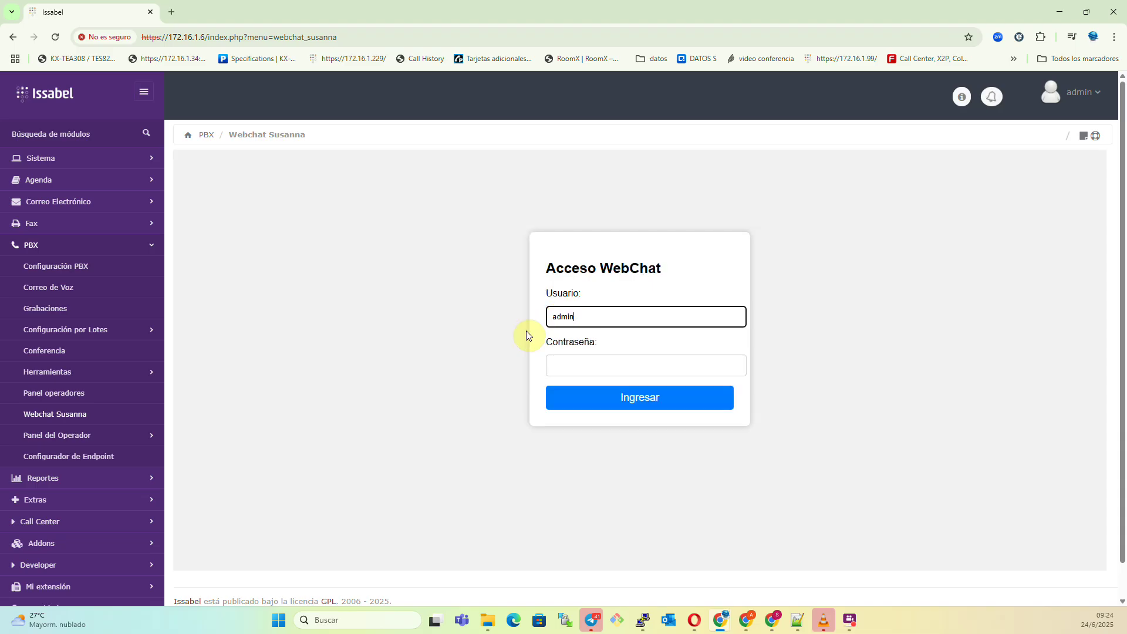
{"action": "left_click", "coordinate": [576, 366]}
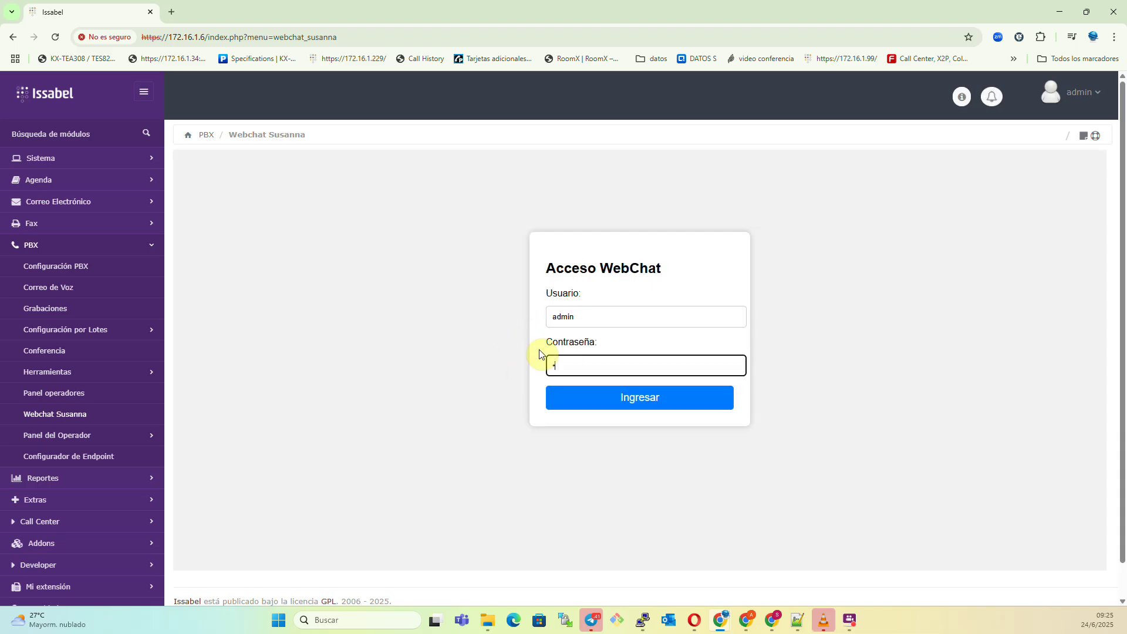
{"action": "key", "text": "Return"}
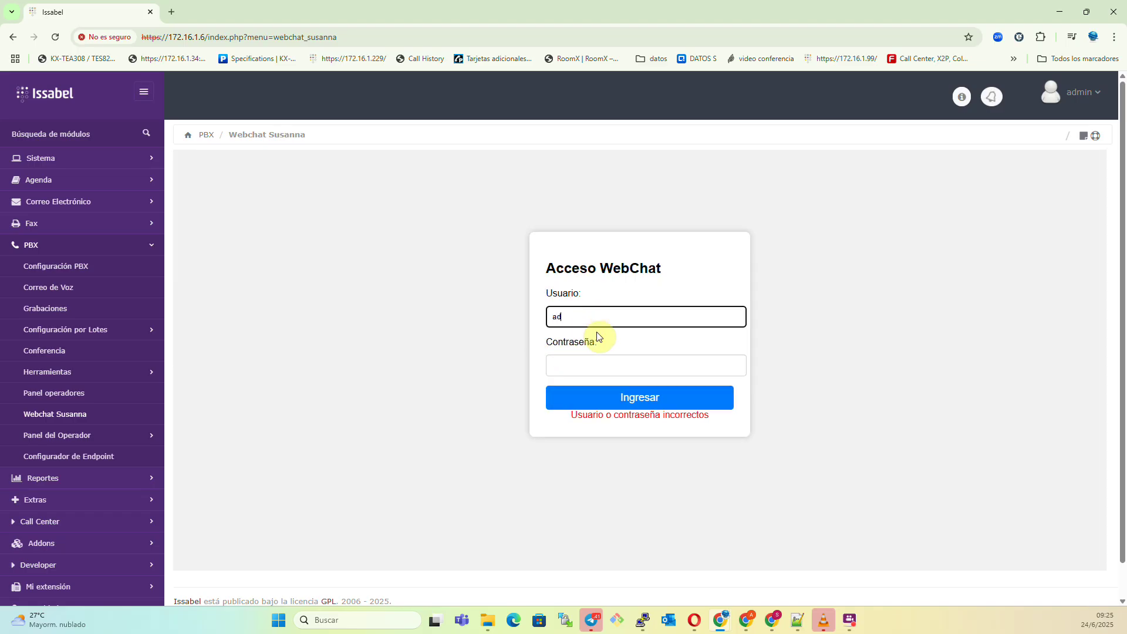
{"action": "left_click", "coordinate": [589, 365]}
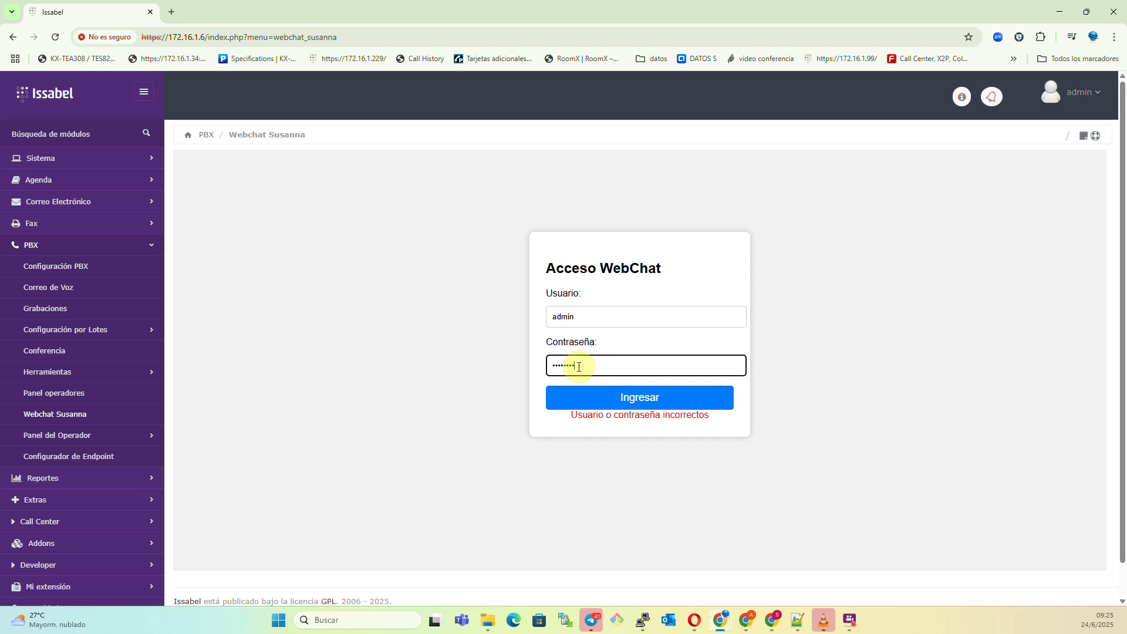
{"action": "key", "text": "Return"}
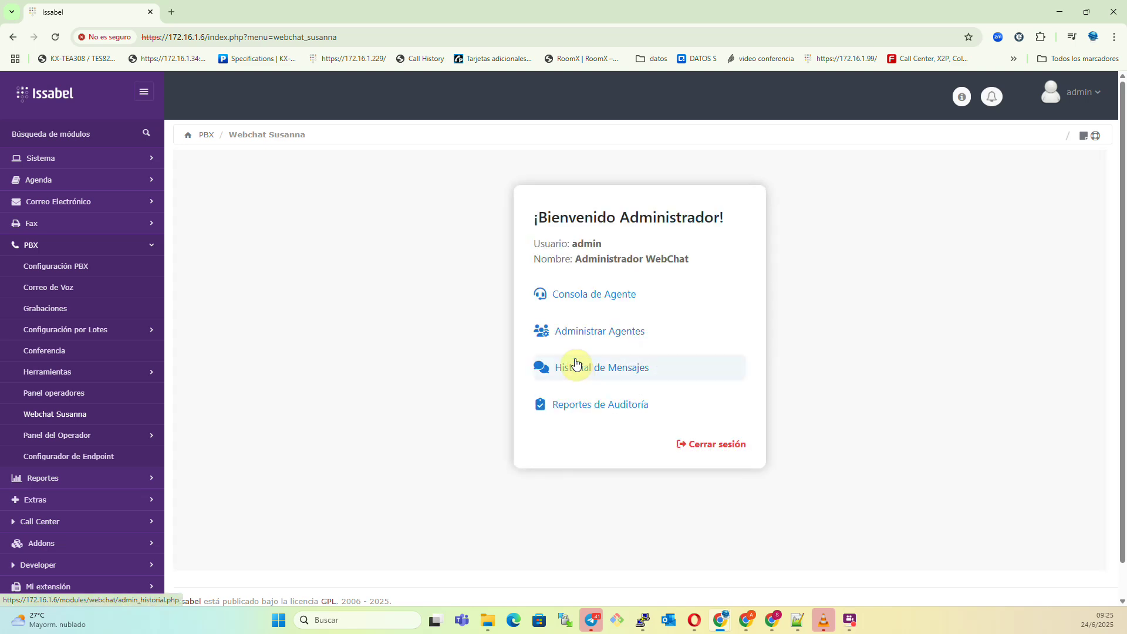
Review the Administrar Agentes list and return to the welcome panel.
{"action": "left_click", "coordinate": [590, 344]}
{"action": "scroll", "coordinate": [590, 399], "scroll_direction": "down", "scroll_amount": 1}
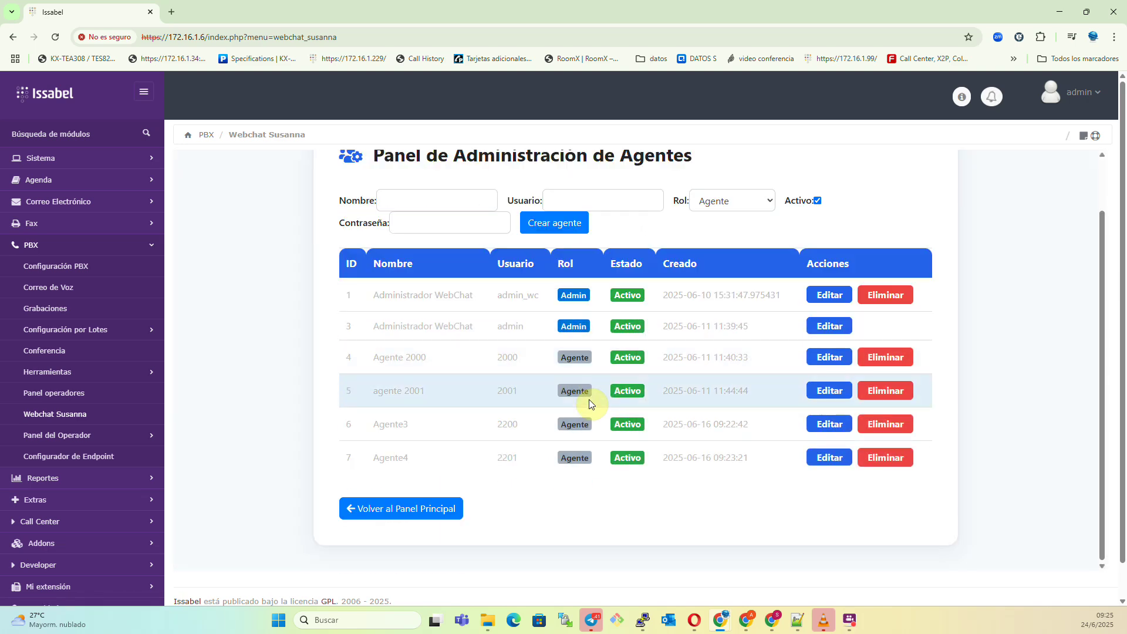
{"action": "left_click", "coordinate": [373, 510]}
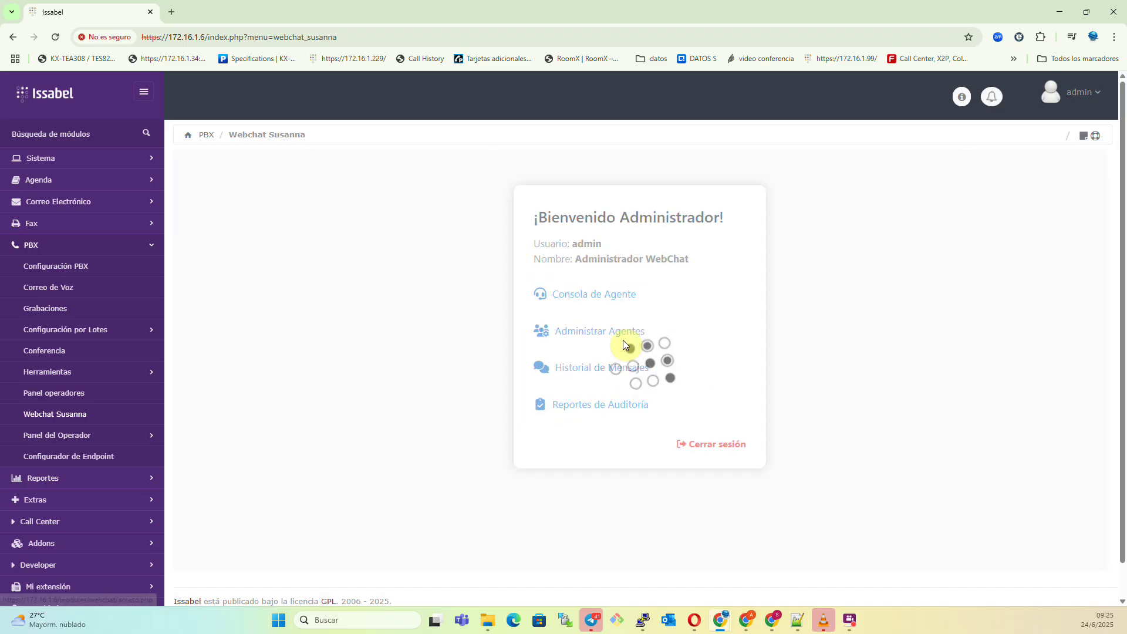
Export the WhatsApp message history to mensajes_whatsapp_2025-06-24.csv.
{"action": "left_click", "coordinate": [597, 378]}
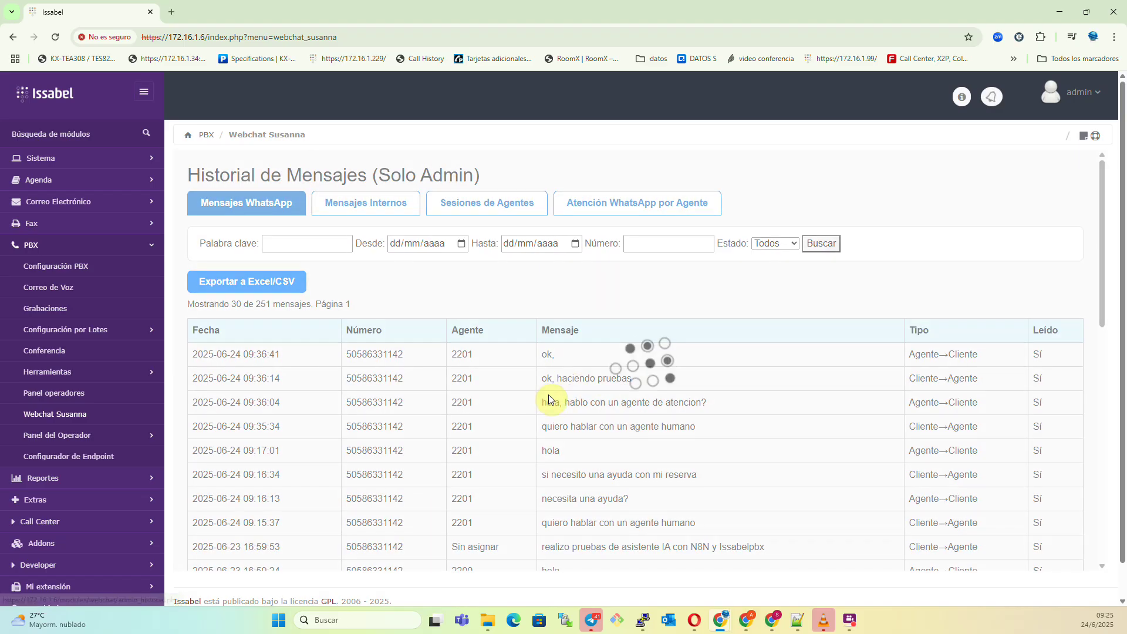
{"action": "scroll", "coordinate": [718, 443], "scroll_direction": "down", "scroll_amount": 1}
{"action": "scroll", "coordinate": [710, 441], "scroll_direction": "down", "scroll_amount": 2}
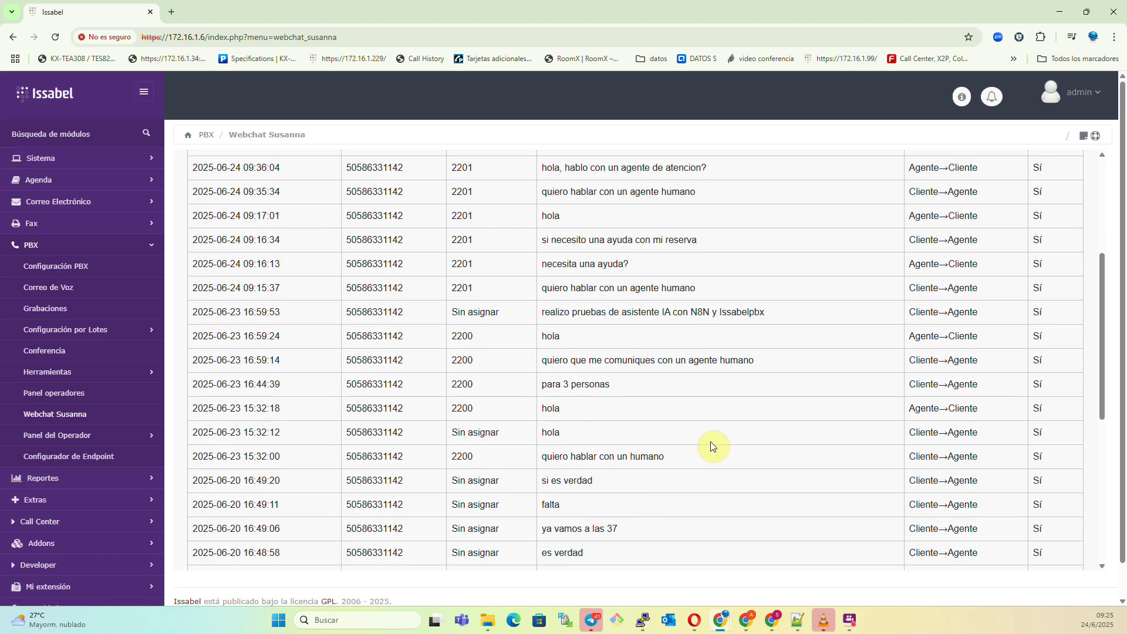
{"action": "scroll", "coordinate": [706, 442], "scroll_direction": "up", "scroll_amount": 2}
{"action": "left_click_drag", "start_coordinate": [328, 295], "coordinate": [801, 446]}
{"action": "left_click", "coordinate": [620, 367]}
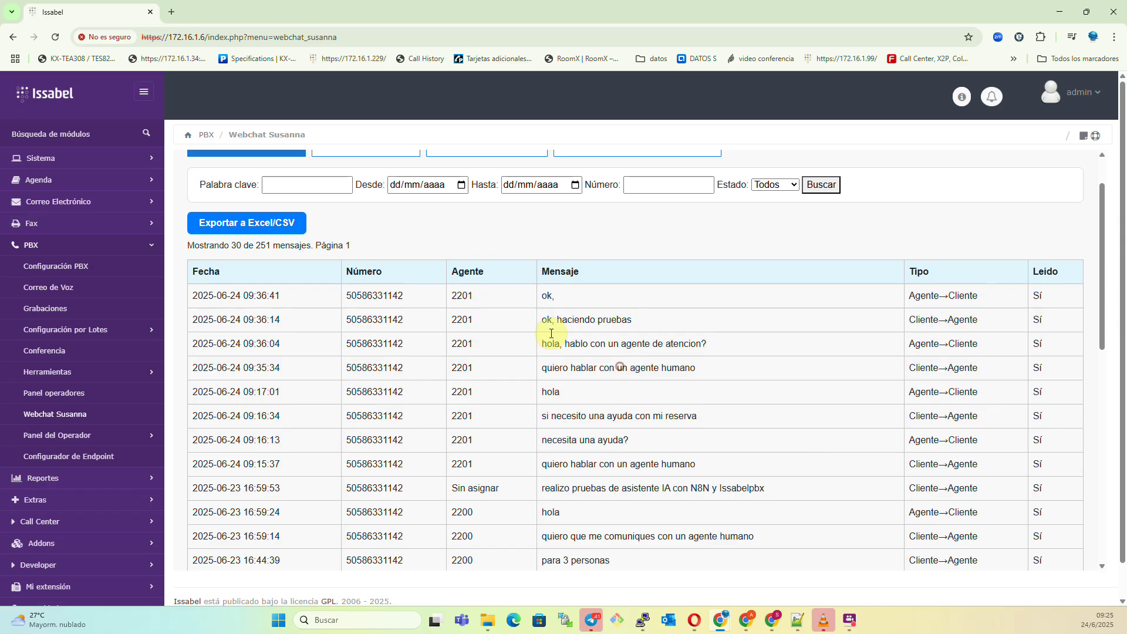
{"action": "scroll", "coordinate": [526, 402], "scroll_direction": "up", "scroll_amount": 1}
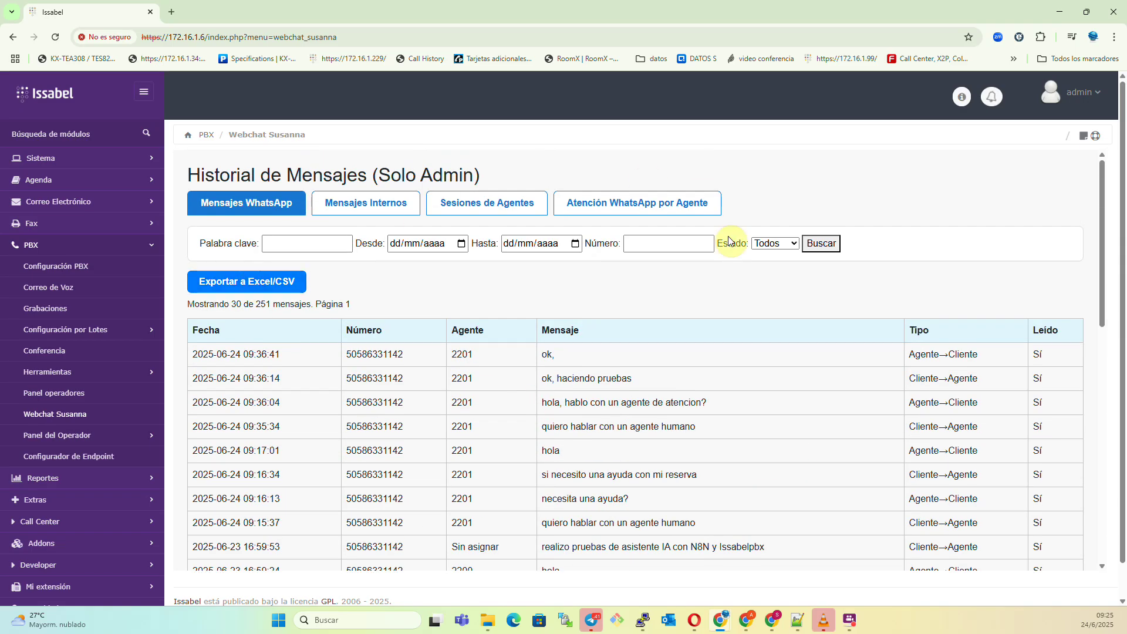
{"action": "left_click", "coordinate": [239, 289]}
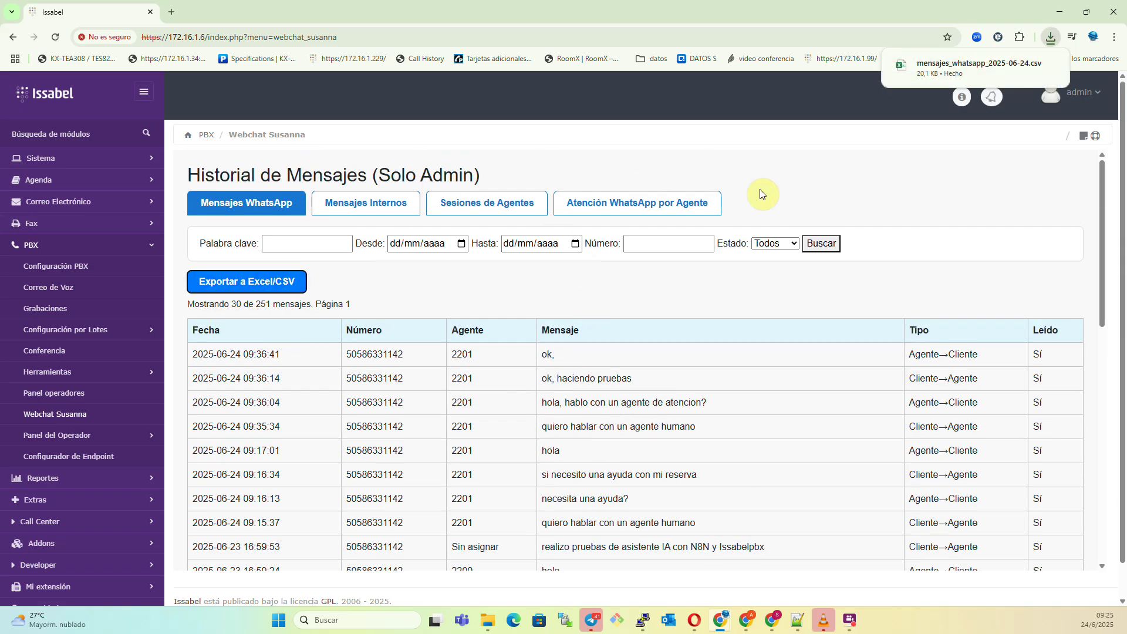
Browse the internal messages, agent sessions and chats-per-agent tabs, then return to the welcome panel.
{"action": "left_click", "coordinate": [360, 209]}
{"action": "left_click", "coordinate": [512, 202]}
{"action": "left_click", "coordinate": [648, 219]}
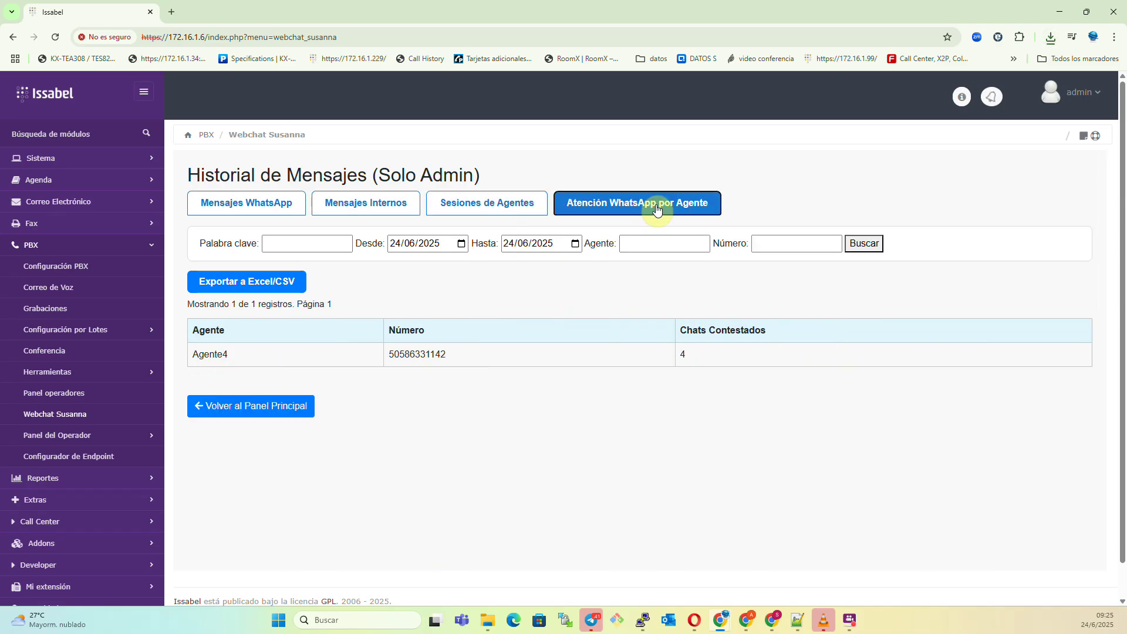
{"action": "left_click", "coordinate": [250, 208]}
{"action": "scroll", "coordinate": [355, 516], "scroll_direction": "down", "scroll_amount": 12}
{"action": "left_click", "coordinate": [257, 503]}
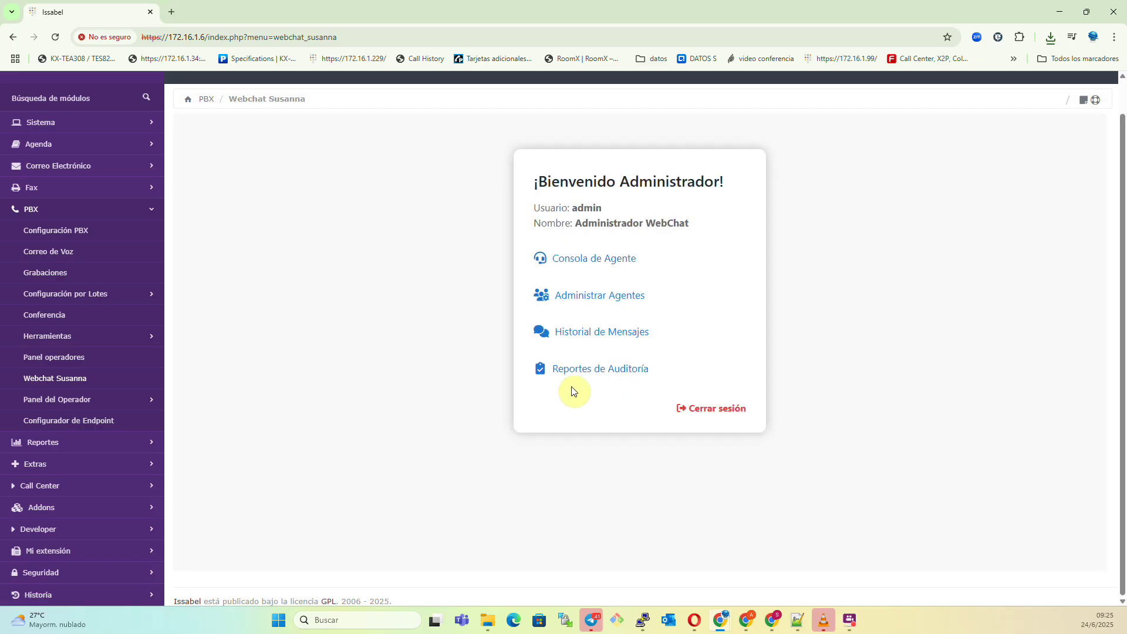
Review the transfer audit report showing 3 transfers, then return to the welcome panel.
{"action": "left_click", "coordinate": [583, 365]}
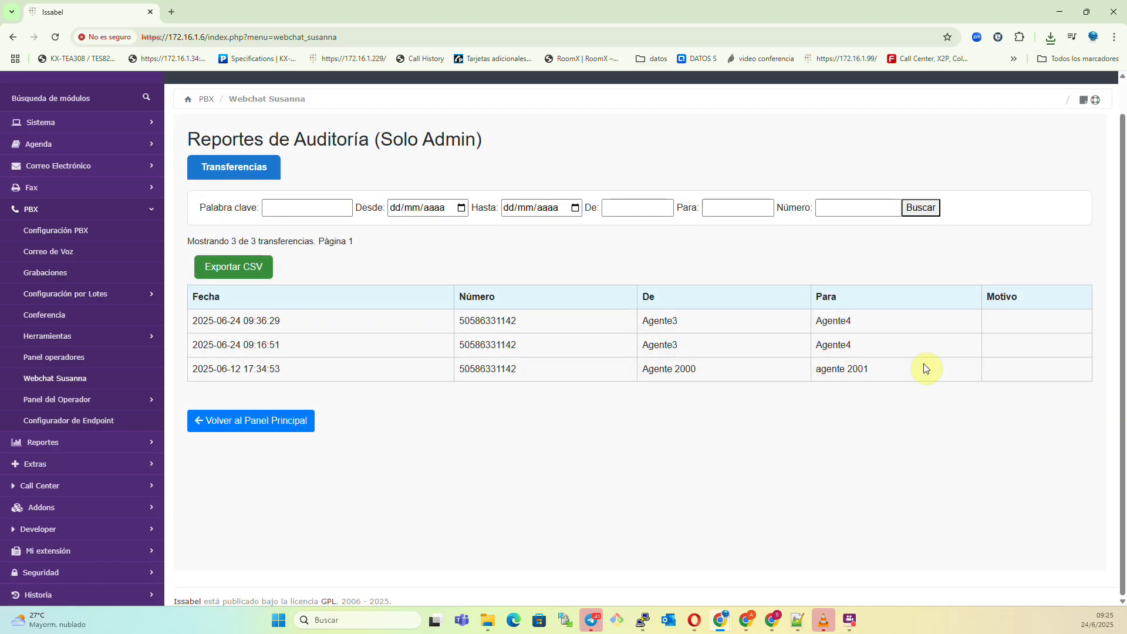
{"action": "scroll", "coordinate": [420, 409], "scroll_direction": "up", "scroll_amount": 1}
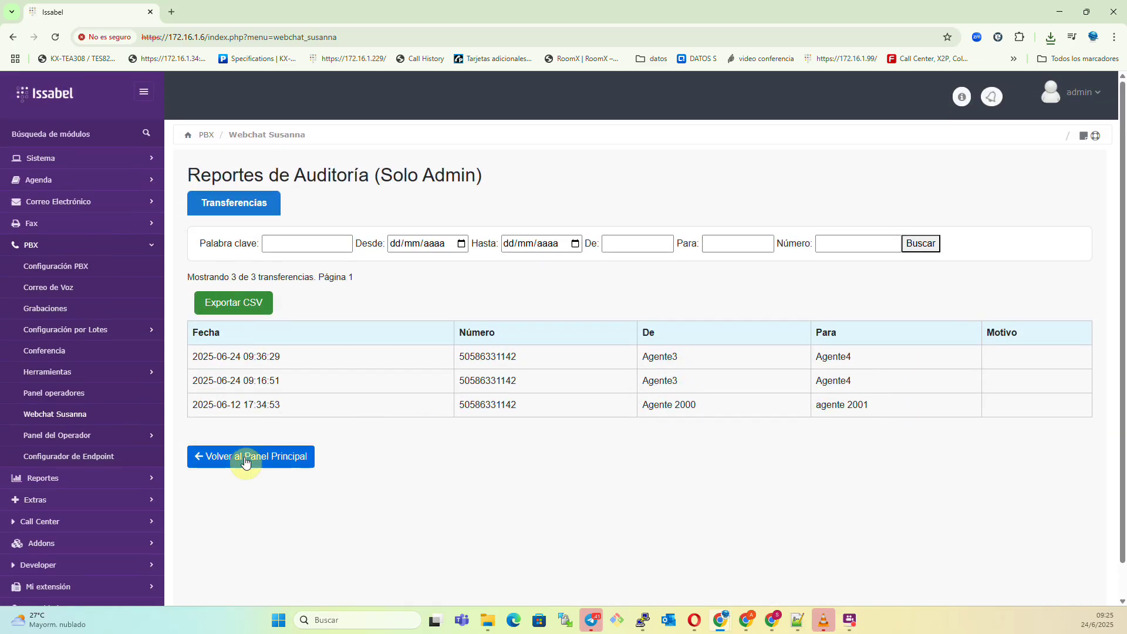
{"action": "left_click", "coordinate": [241, 458]}
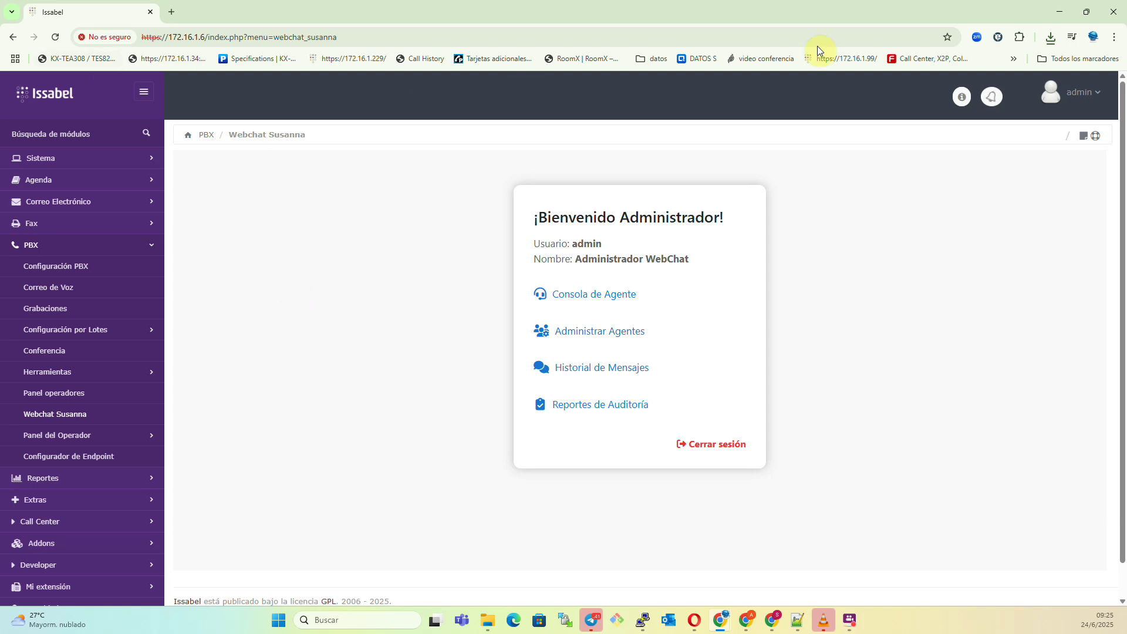
Check the Web Phone on the Agent Console, then switch back to the admin window.
{"action": "key", "text": "alt+Tab"}
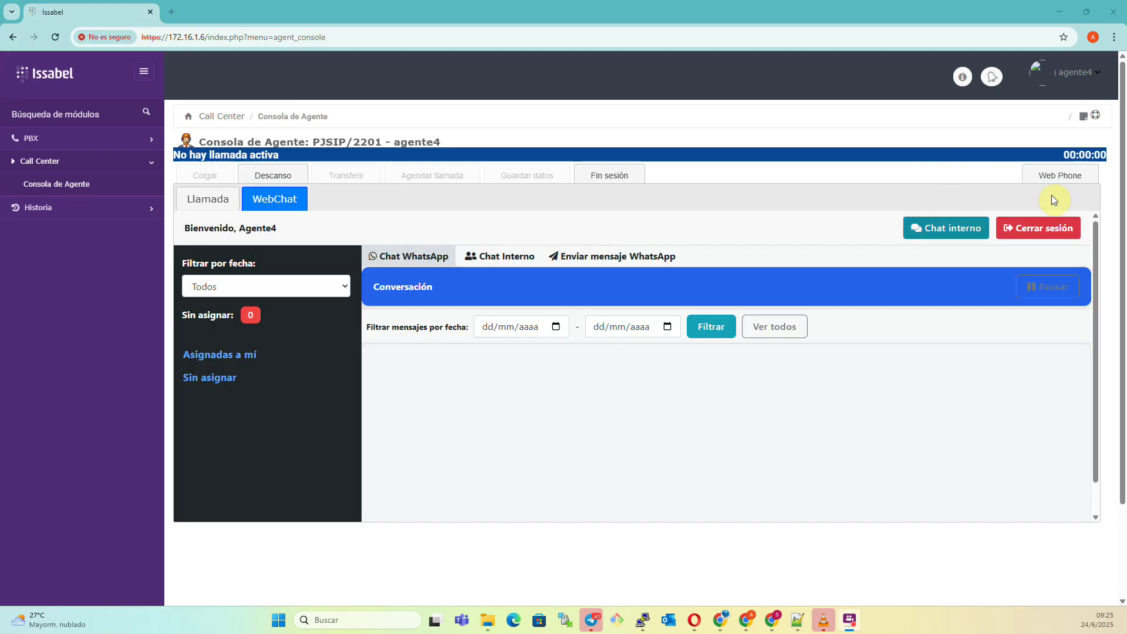
{"action": "left_click", "coordinate": [1064, 174]}
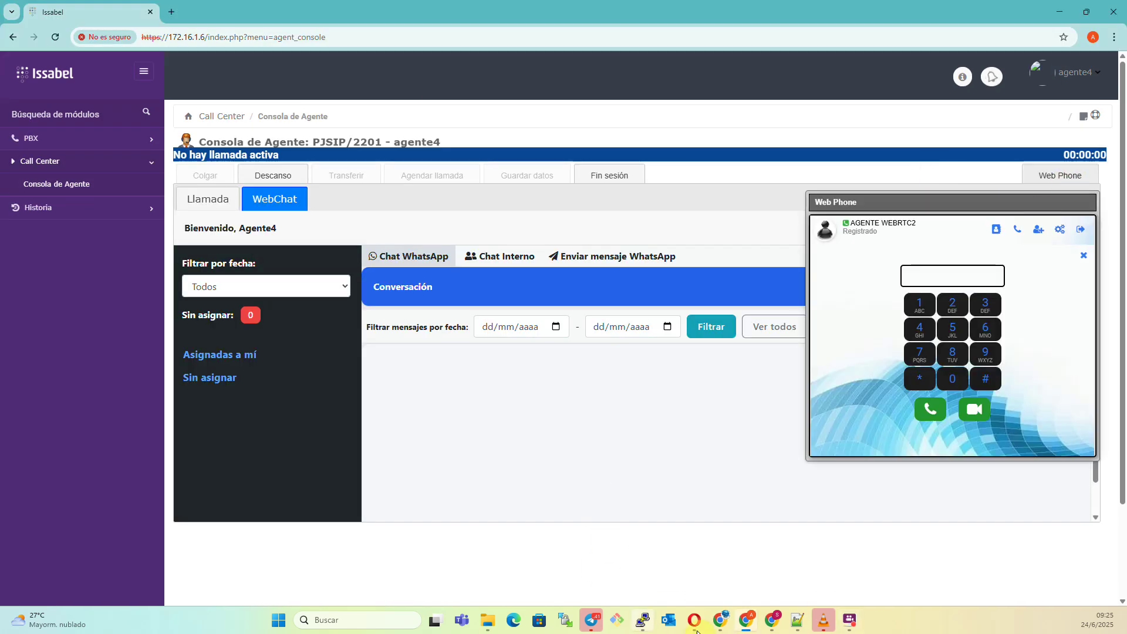
{"action": "left_click", "coordinate": [746, 624]}
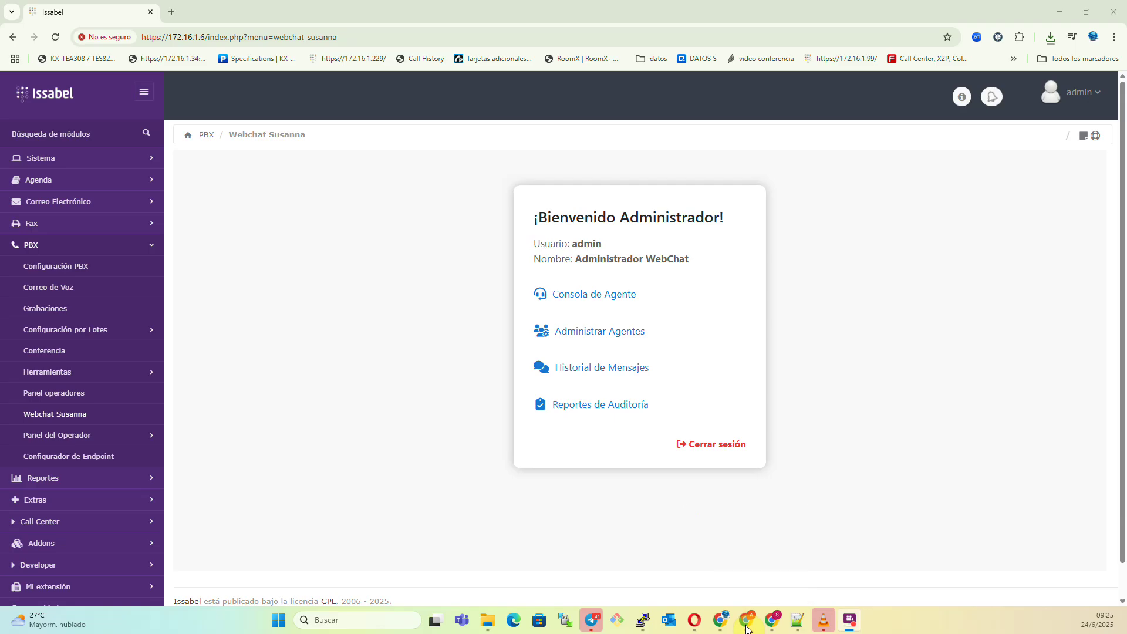
Read the AI Agent node's restaurant-reservation system message in the Issabel-IA workflow, then close it.
{"action": "left_click", "coordinate": [772, 620]}
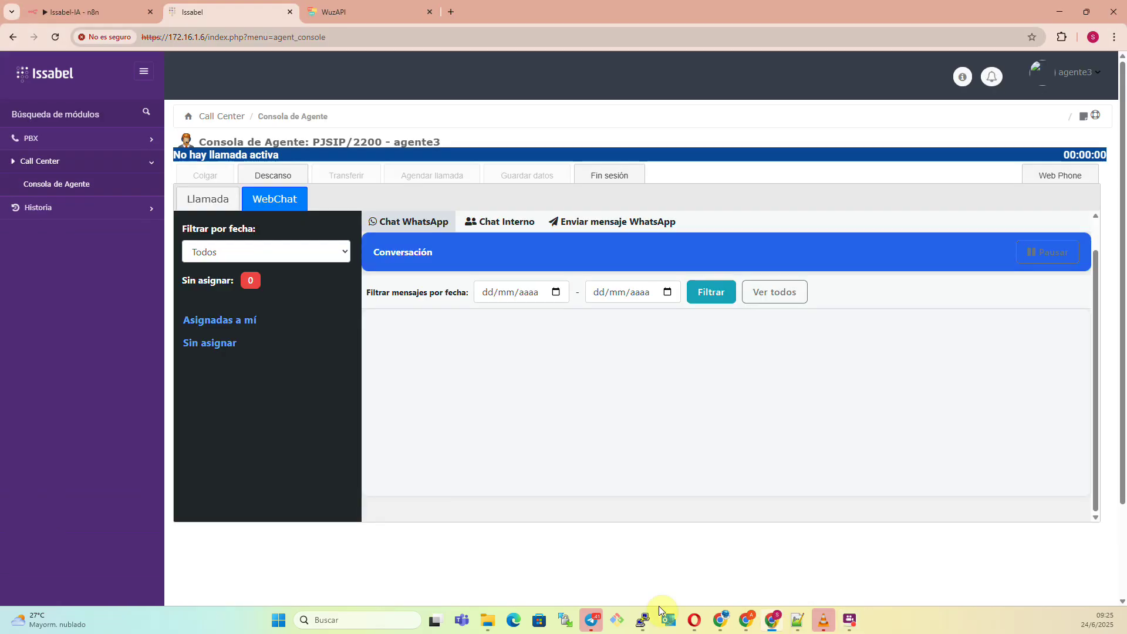
{"action": "left_click", "coordinate": [109, 14]}
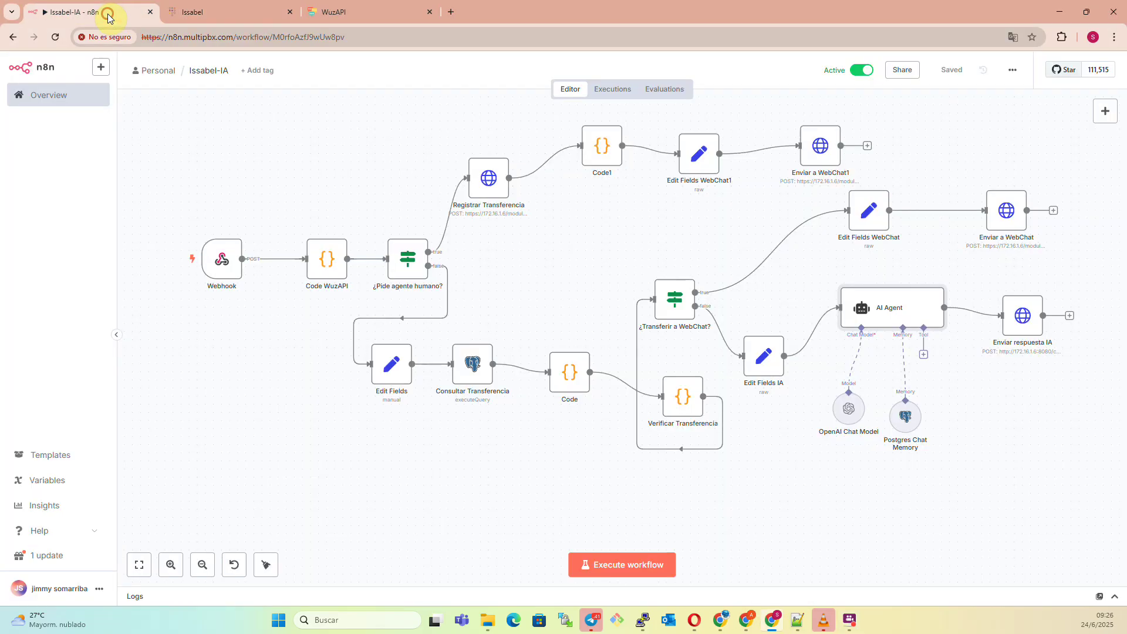
{"action": "double_click", "coordinate": [878, 313]}
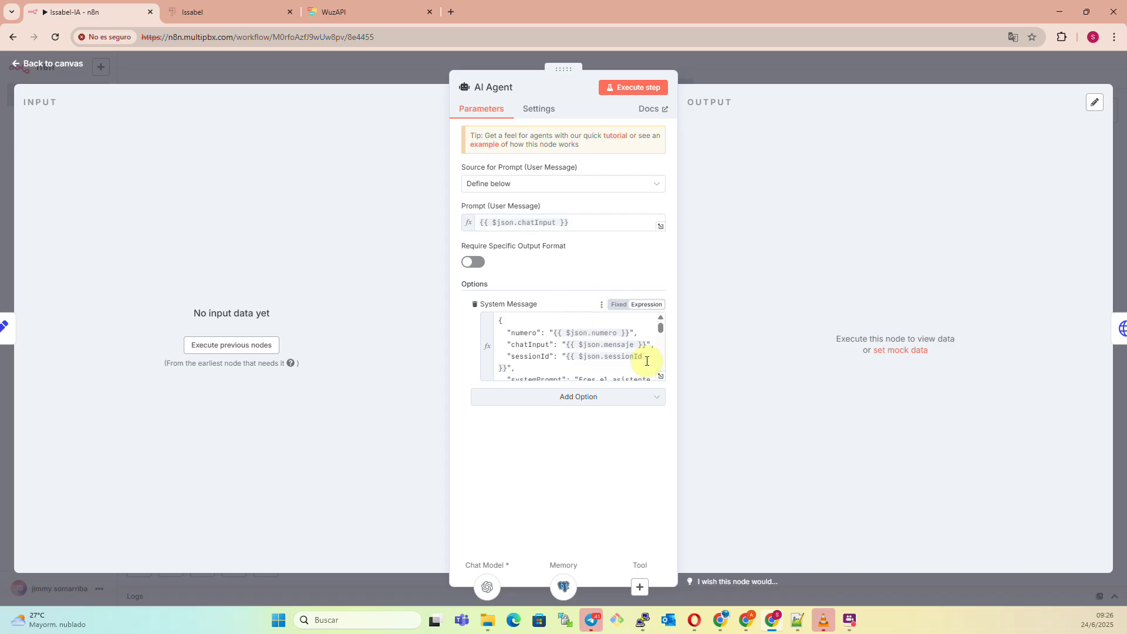
{"action": "left_click", "coordinate": [661, 373]}
{"action": "left_click_drag", "start_coordinate": [344, 165], "coordinate": [582, 326]}
{"action": "left_click", "coordinate": [1092, 107]}
{"action": "left_click", "coordinate": [794, 60]}
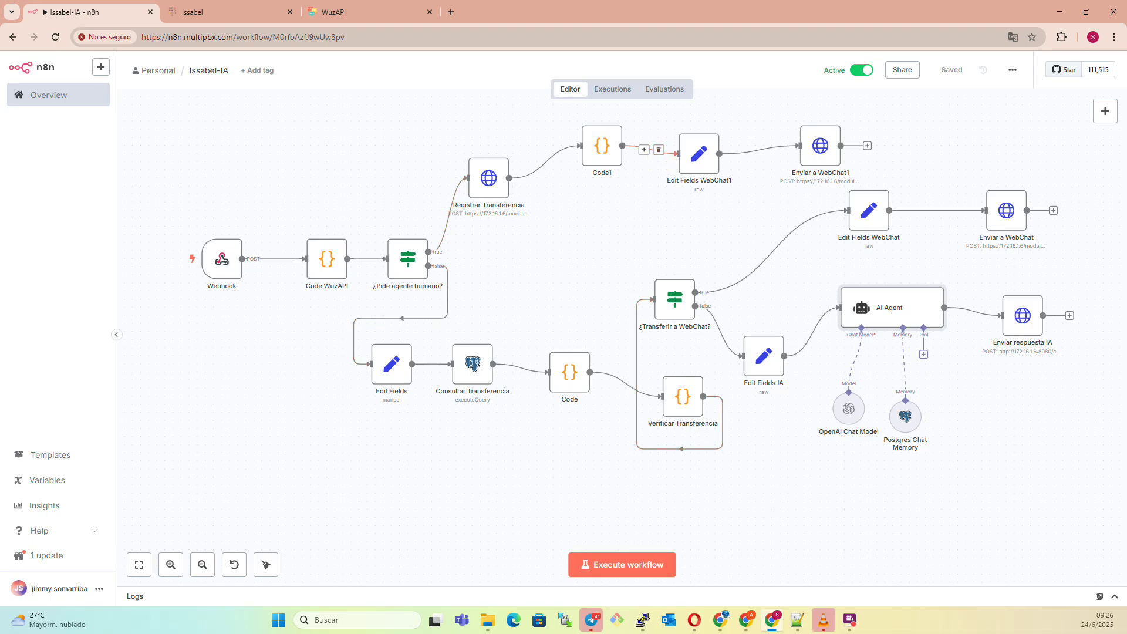
Run systemctl status postgresql-15 and docker ps, then attach with asterisk -rvvvv.
{"action": "key", "text": "alt+Tab"}
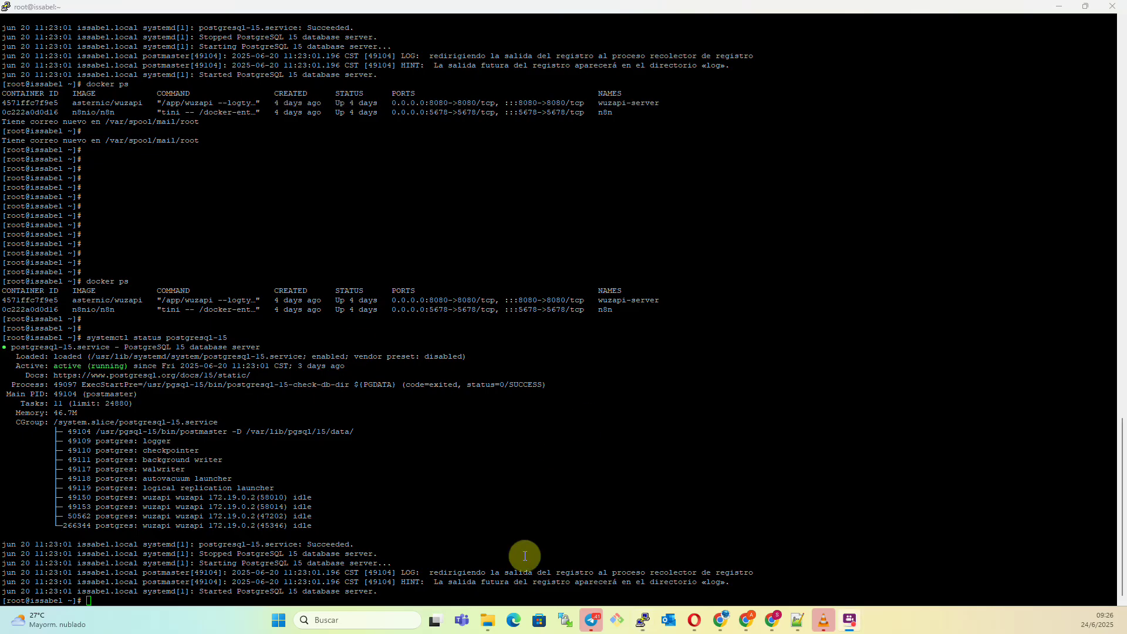
{"action": "key", "text": "Return"}
{"action": "key", "text": "Return"}
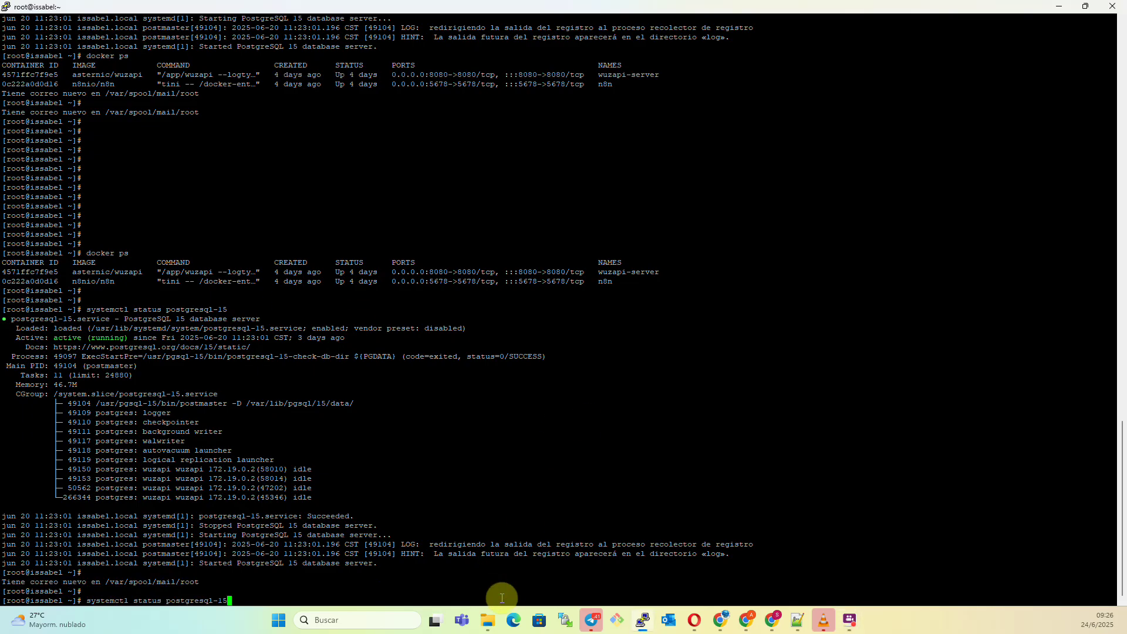
{"action": "key", "text": "Return"}
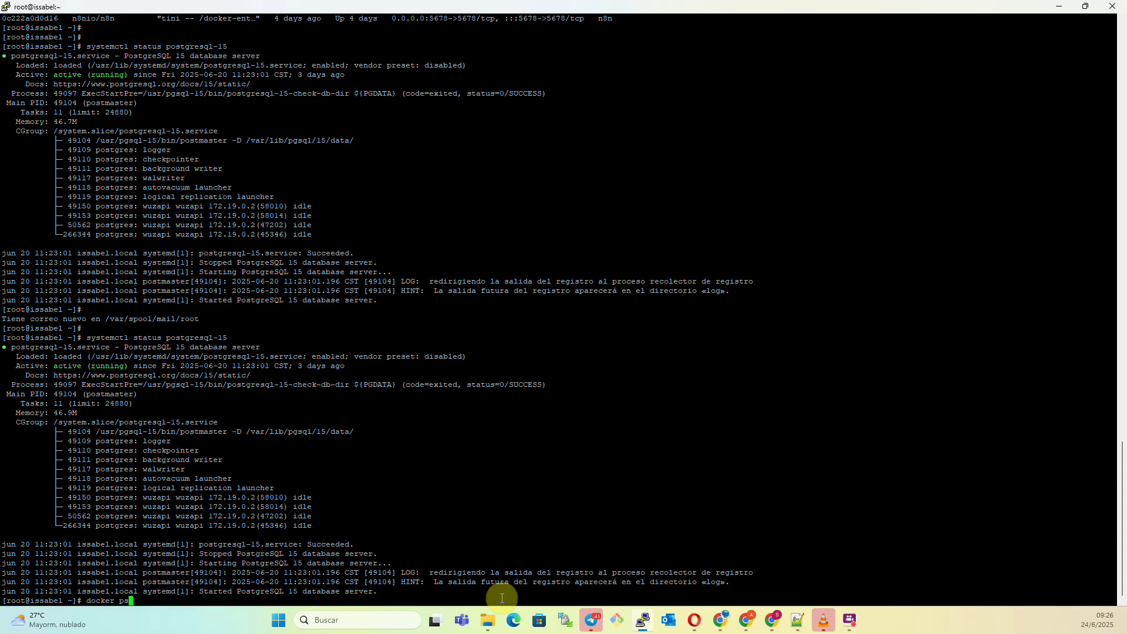
{"action": "type", "text": "docker ps"}
{"action": "key", "text": "Return"}
{"action": "key", "text": "Return"}
{"action": "key", "text": "Return"}
{"action": "key", "text": "Return"}
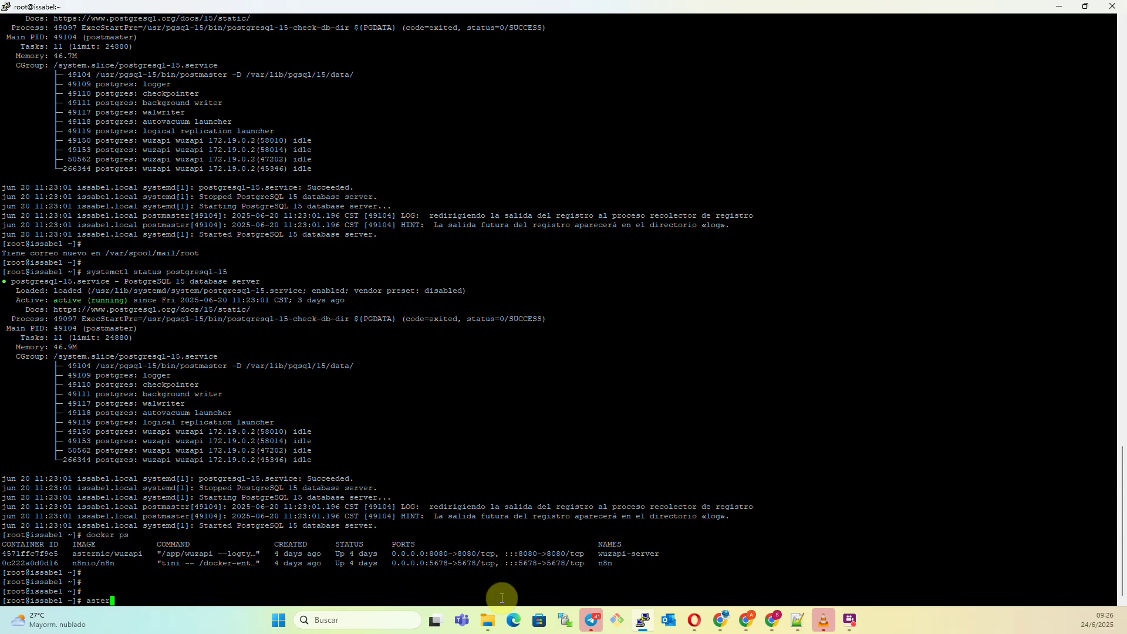
{"action": "type", "text": "asterisk -rvvvv"}
{"action": "key", "text": "Return"}
{"action": "key", "text": "Return"}
{"action": "key", "text": "Return"}
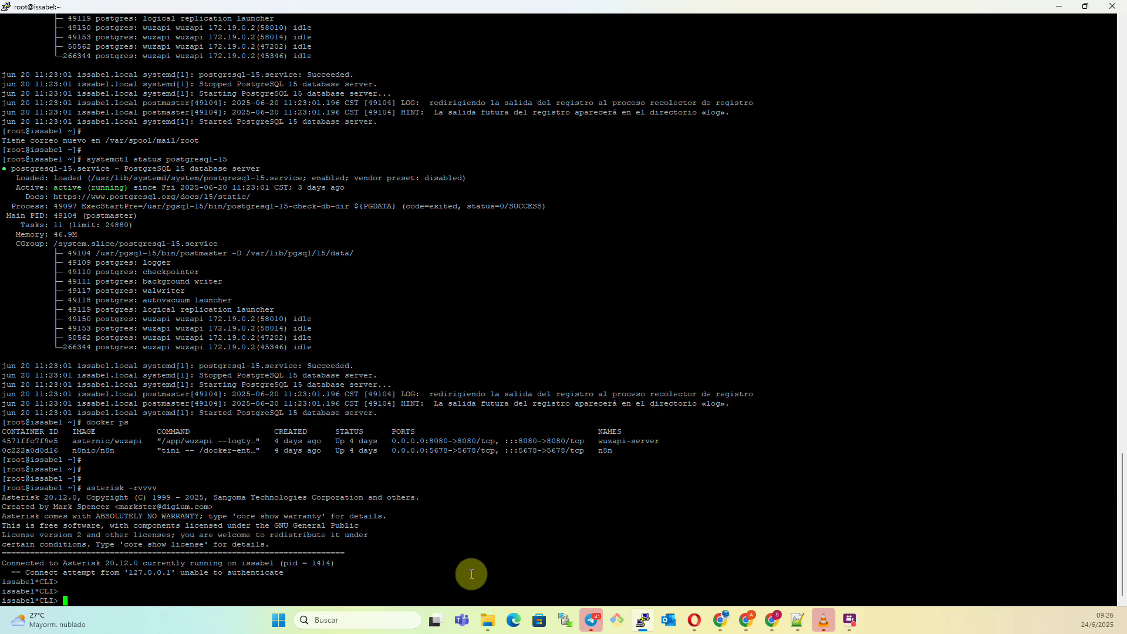